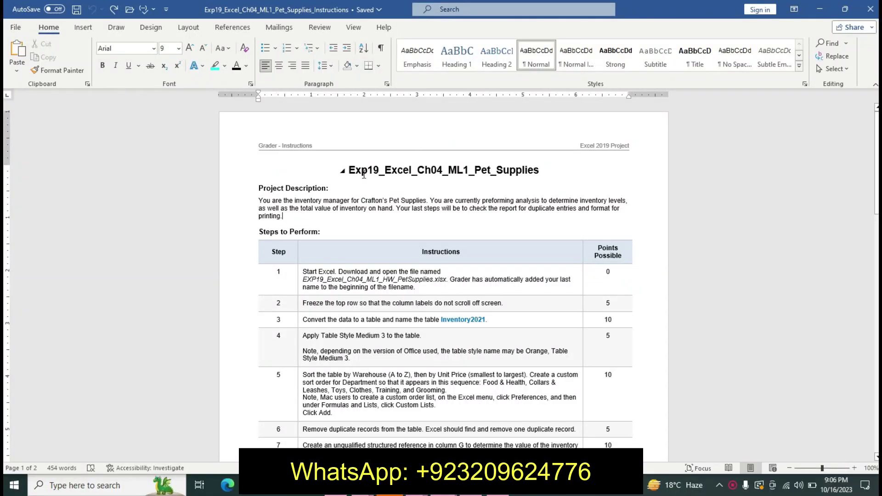
# Highlight the document title in yellow.
pyautogui.moveTo(349, 171); pyautogui.dragTo(542, 174)
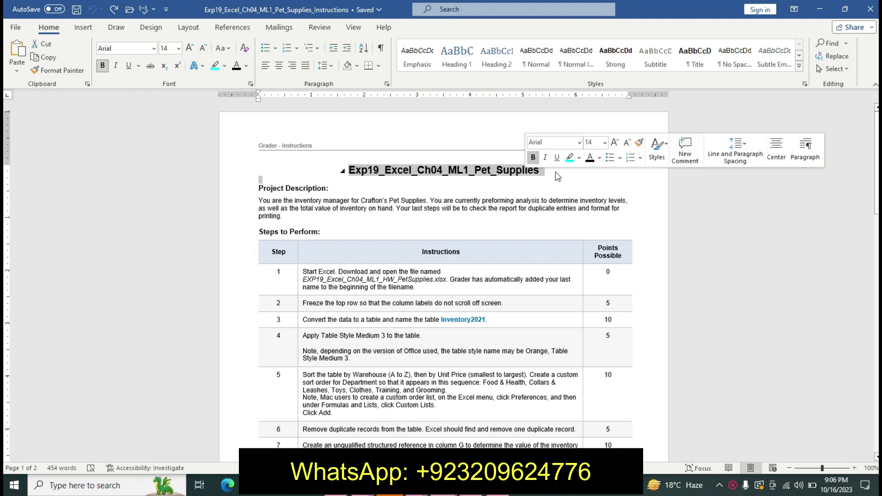
pyautogui.click(578, 159)
pyautogui.click(572, 173)
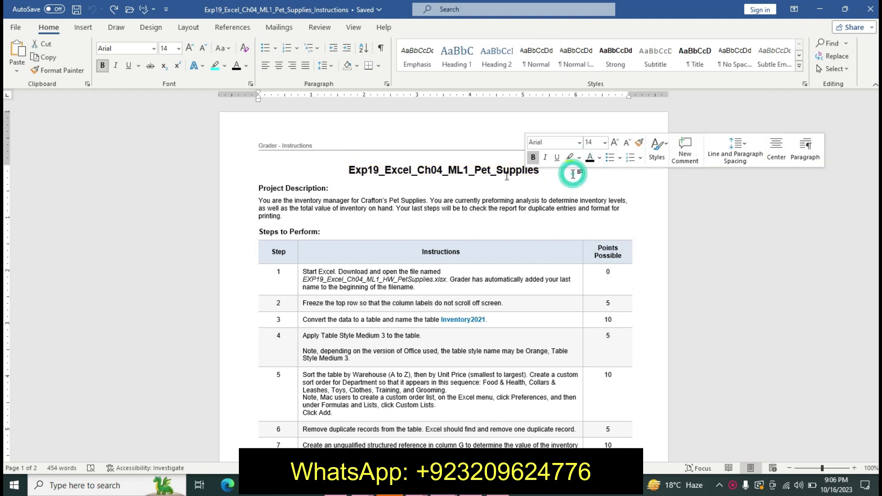
pyautogui.click(540, 171)
# Make the Project Description heading and paragraph 14 pt bold with turquoise highlight.
pyautogui.moveTo(257, 188); pyautogui.dragTo(284, 216)
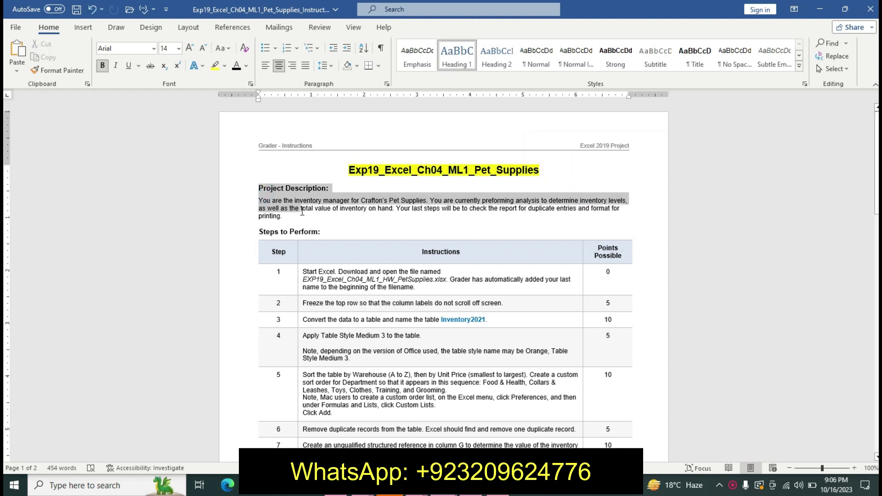
pyautogui.click(382, 180)
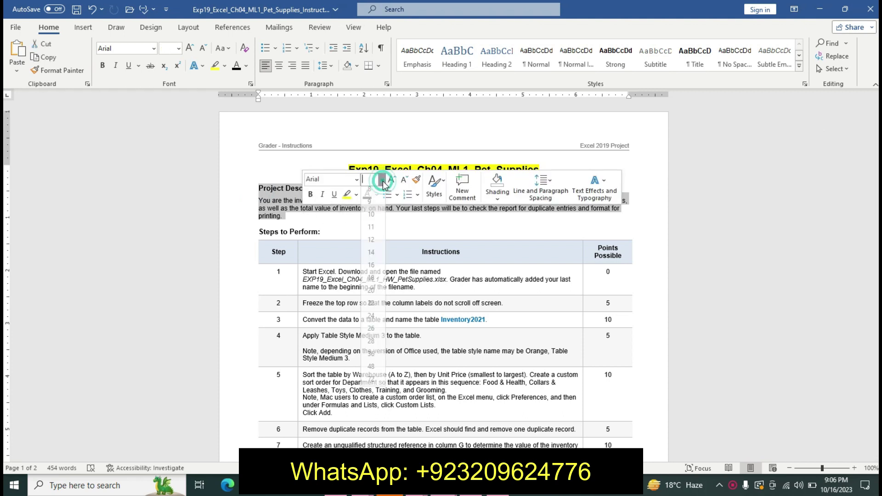
pyautogui.click(370, 256)
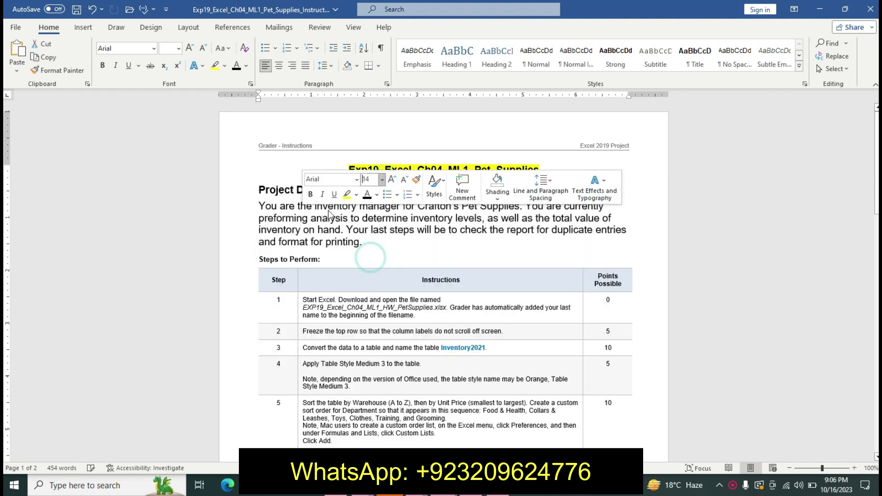
pyautogui.click(311, 195)
pyautogui.click(355, 196)
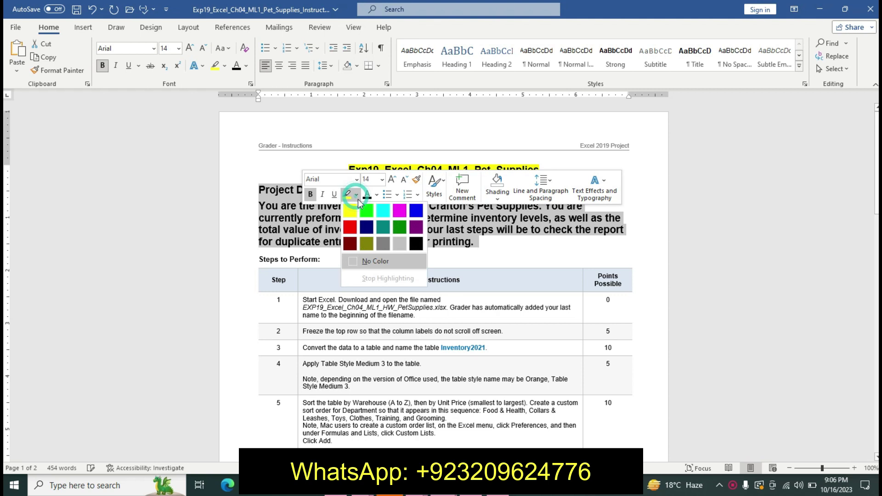
pyautogui.click(386, 210)
pyautogui.click(334, 229)
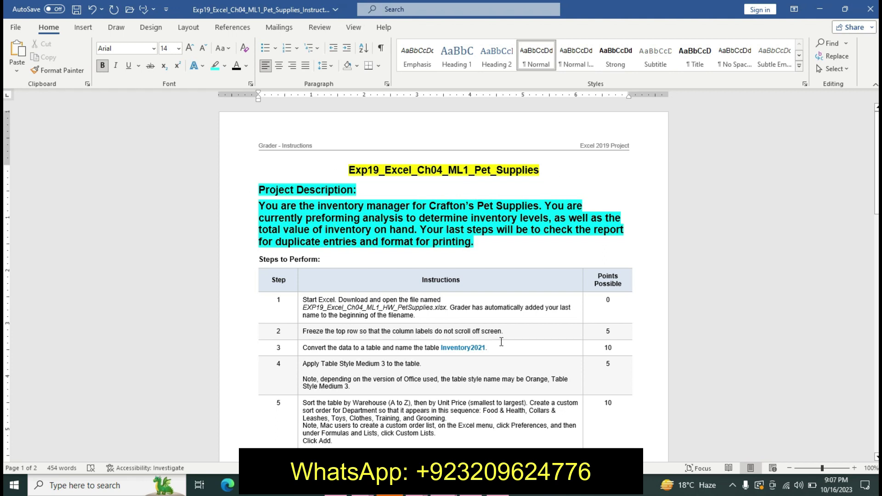
# Undo the title and description formatting, then highlight the step 1 text cyan.
pyautogui.click(493, 486)
pyautogui.click(419, 351)
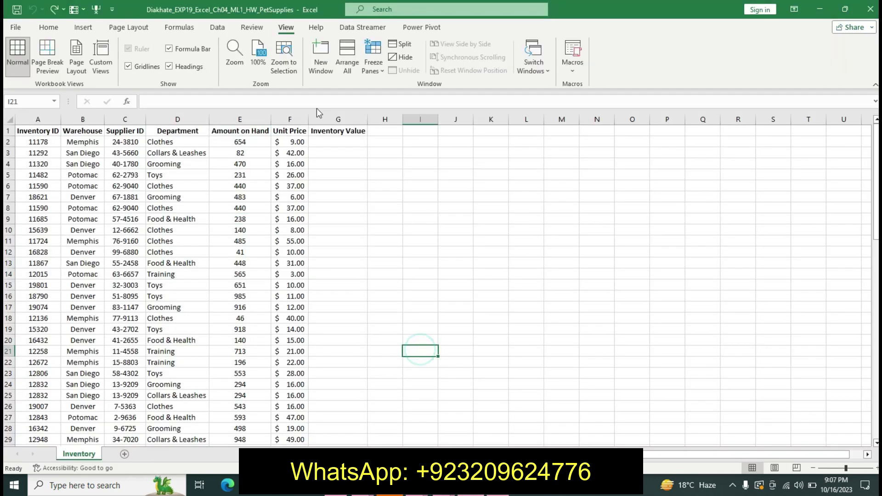
pyautogui.click(443, 486)
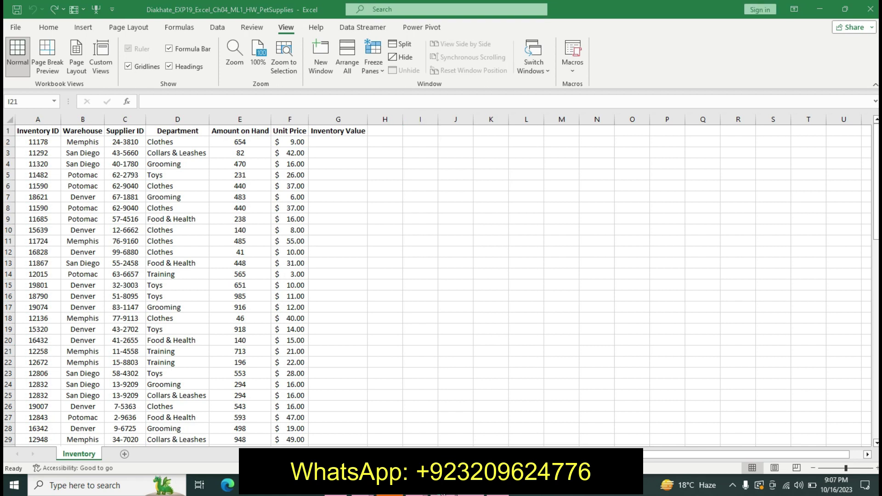
pyautogui.click(493, 417)
pyautogui.hotkey('ctrl', 'z')
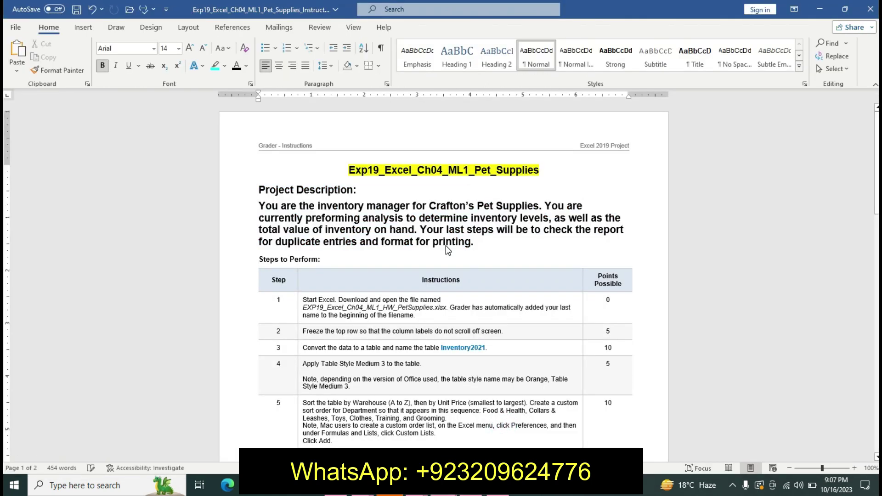
pyautogui.hotkey('ctrl', 'z')
pyautogui.hotkey('ctrl', 'z')
pyautogui.hotkey('ctrl', 'z')
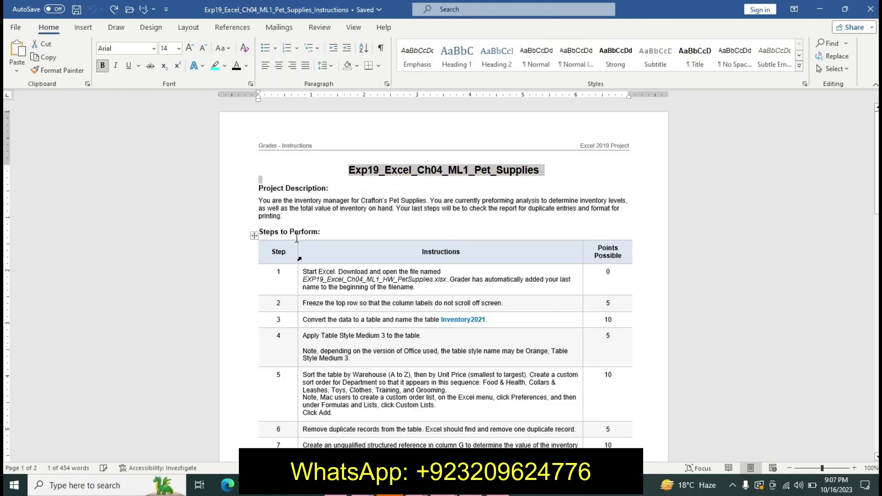
pyautogui.click(299, 280)
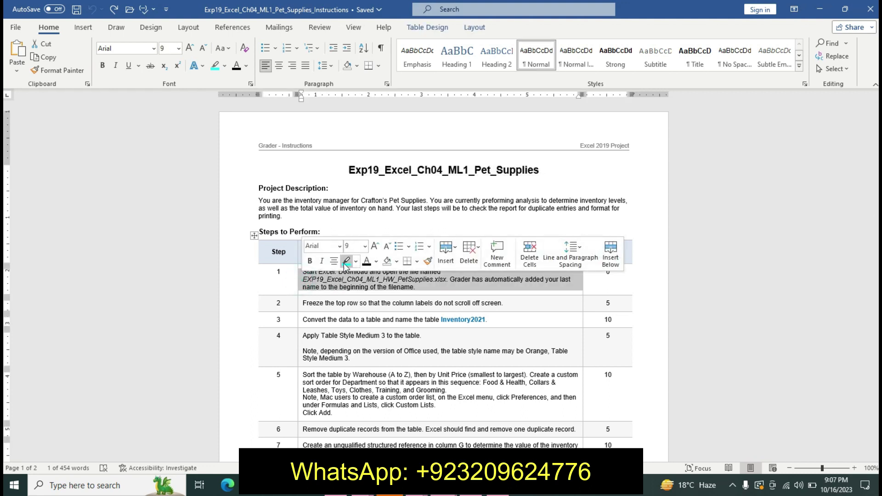
pyautogui.click(347, 261)
# Make step 1's workbook file name 14 pt bold with a yellow highlight.
pyautogui.moveTo(303, 273); pyautogui.dragTo(450, 284)
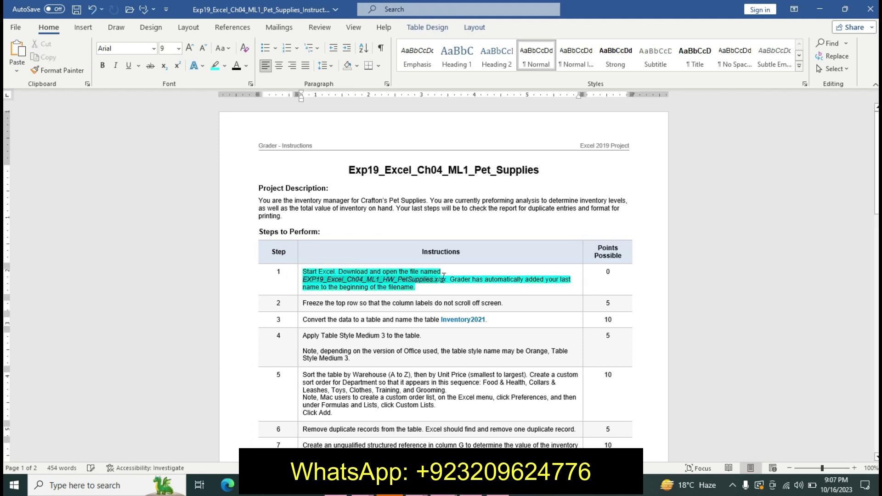
pyautogui.click(510, 246)
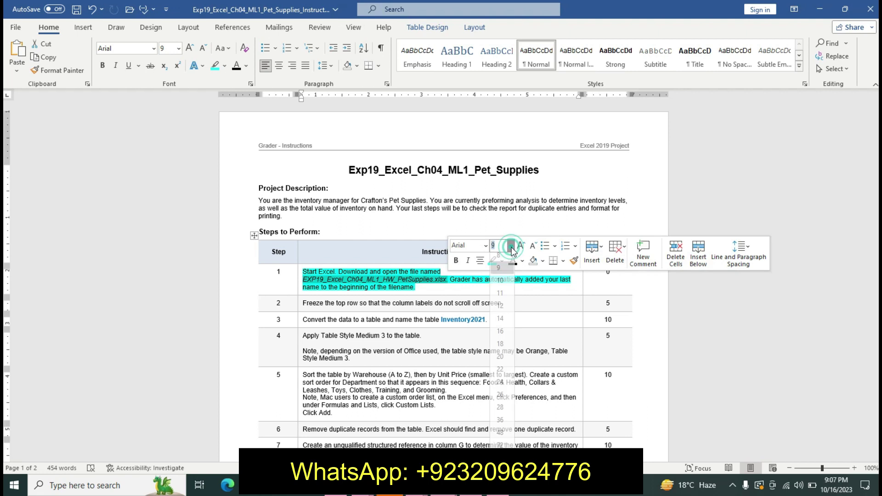
pyautogui.click(500, 323)
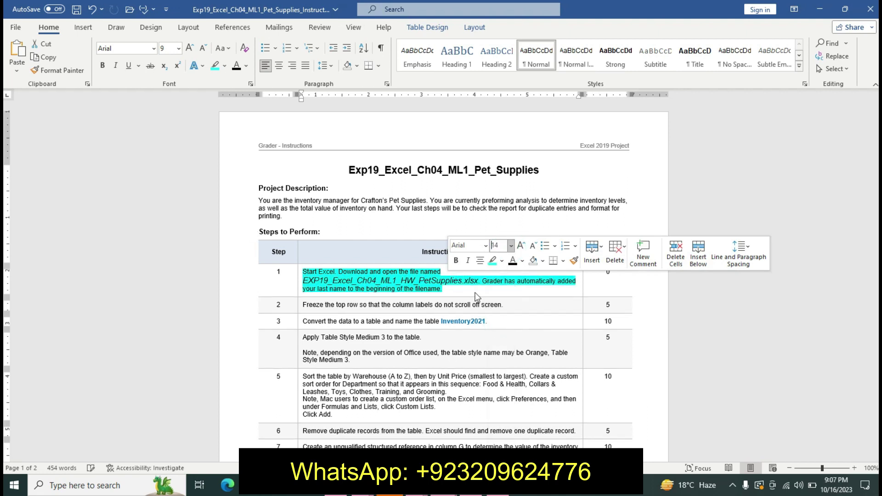
pyautogui.click(458, 257)
pyautogui.click(501, 261)
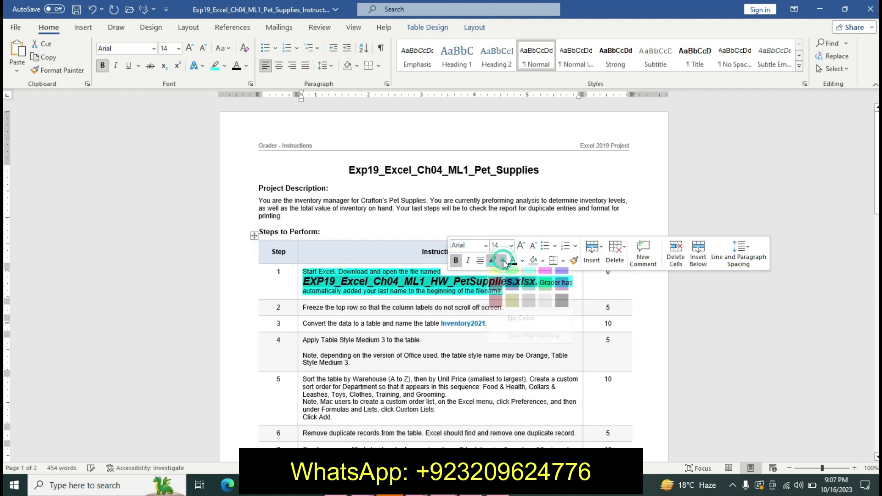
pyautogui.click(495, 277)
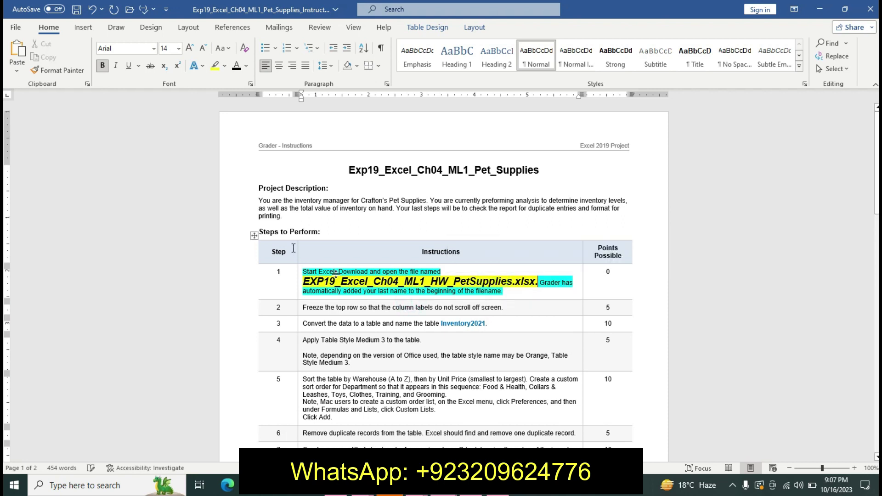
pyautogui.doubleClick(472, 278)
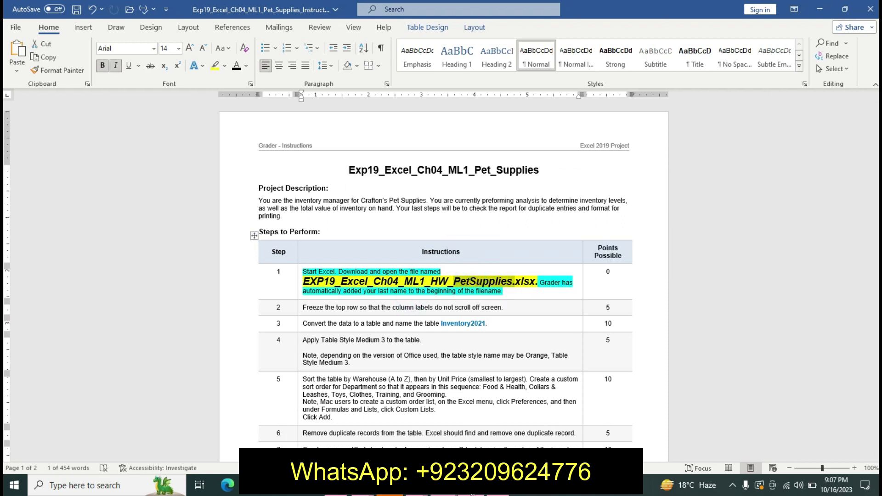
pyautogui.click(470, 424)
# Select empty ranges G13:I15, I27:O29 and I15:O23 without changing the Inventory sheet.
pyautogui.click(446, 207)
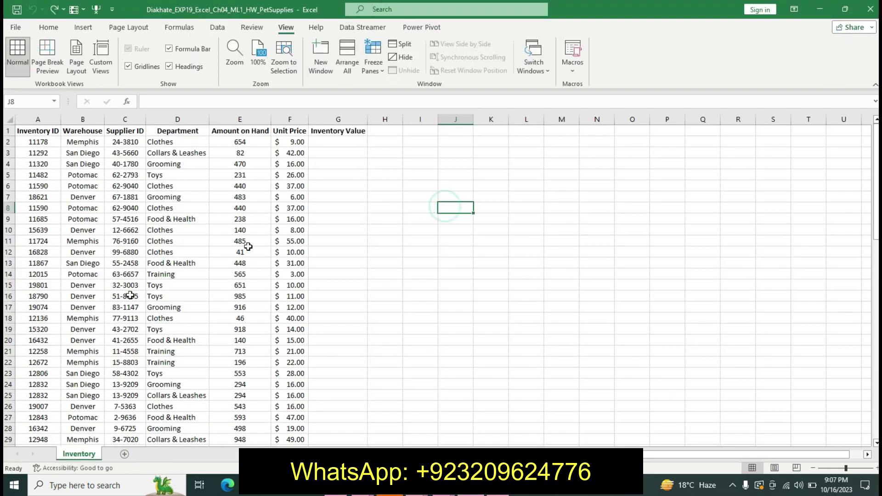
pyautogui.click(48, 27)
pyautogui.click(498, 339)
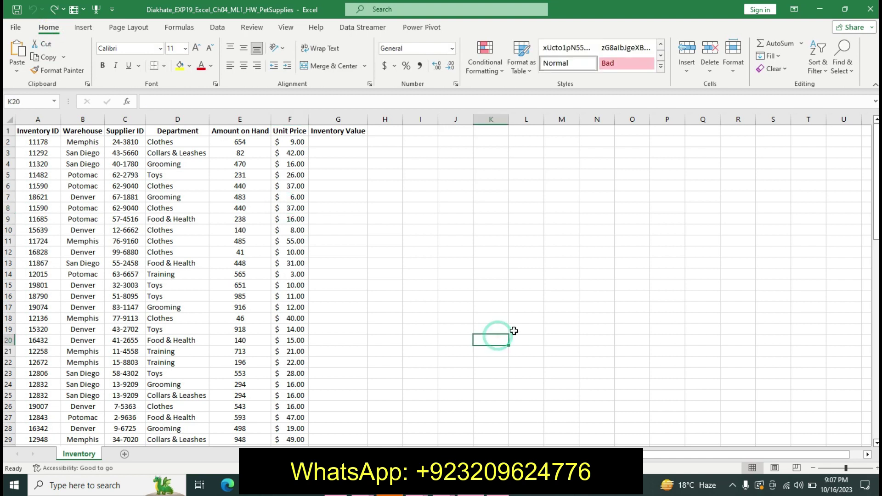
pyautogui.moveTo(406, 262); pyautogui.dragTo(375, 334)
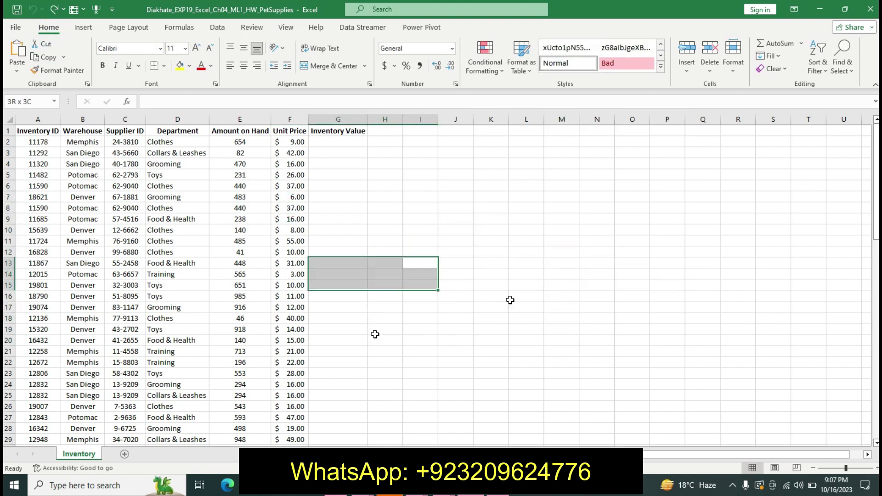
pyautogui.click(413, 326)
pyautogui.moveTo(419, 418); pyautogui.dragTo(618, 442)
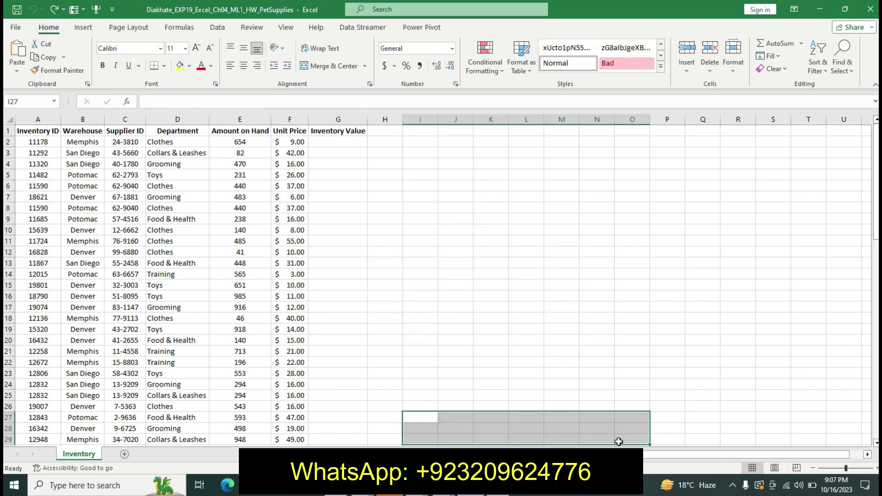
pyautogui.moveTo(421, 285); pyautogui.dragTo(626, 373)
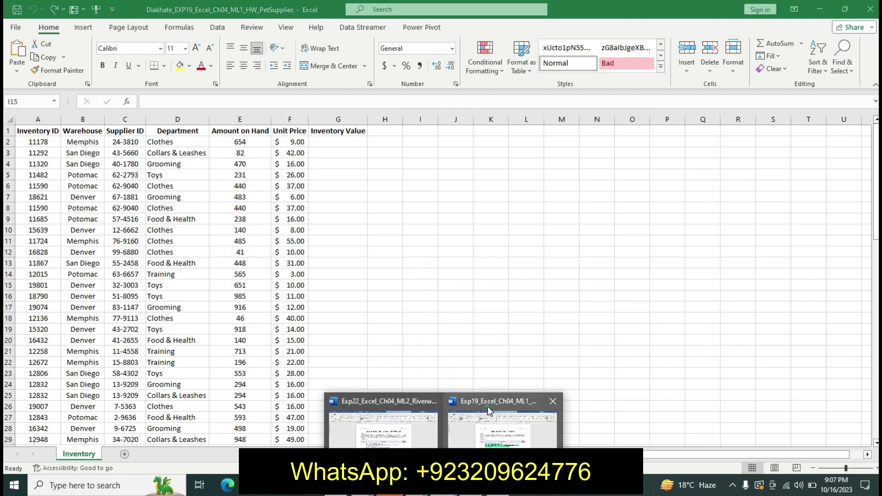
pyautogui.click(487, 406)
# Undo step 1's formatting and make the step 2 freeze-row instruction 16 pt bold, turquoise-highlighted.
pyautogui.hotkey('ctrl', 'z')
pyautogui.hotkey('ctrl', 'z')
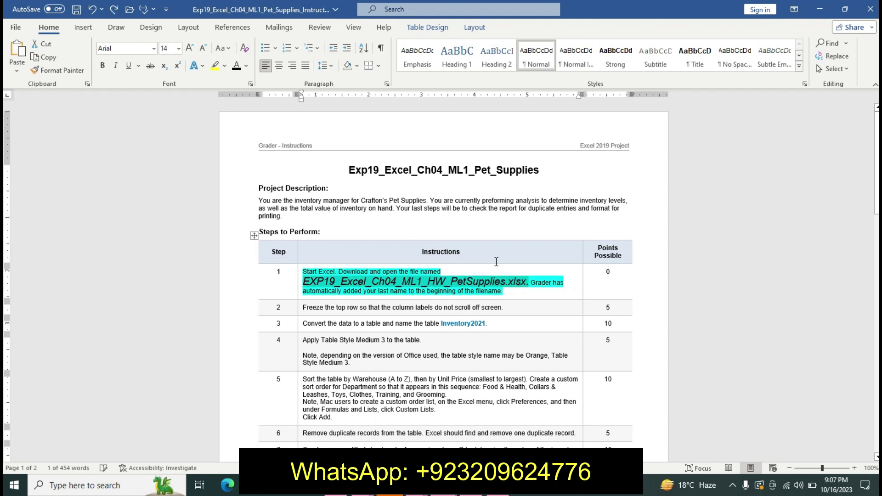
pyautogui.hotkey('ctrl', 'z')
pyautogui.hotkey('ctrl', 'z')
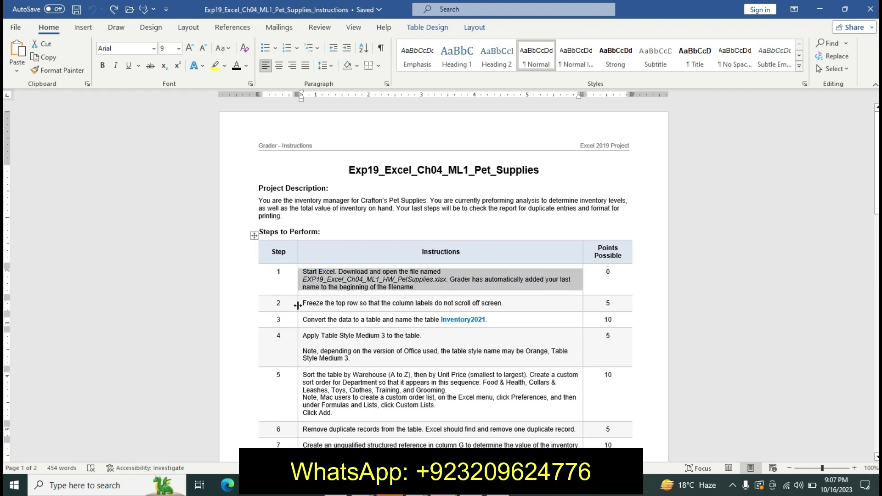
pyautogui.click(300, 306)
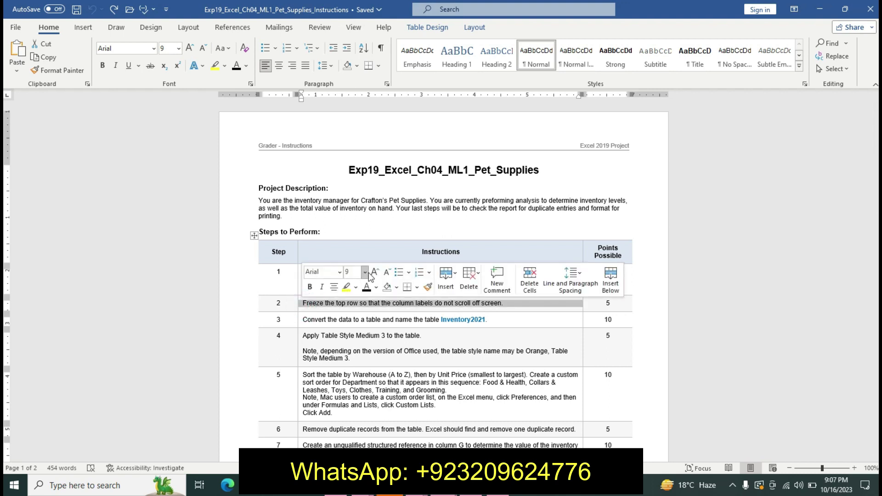
pyautogui.click(368, 272)
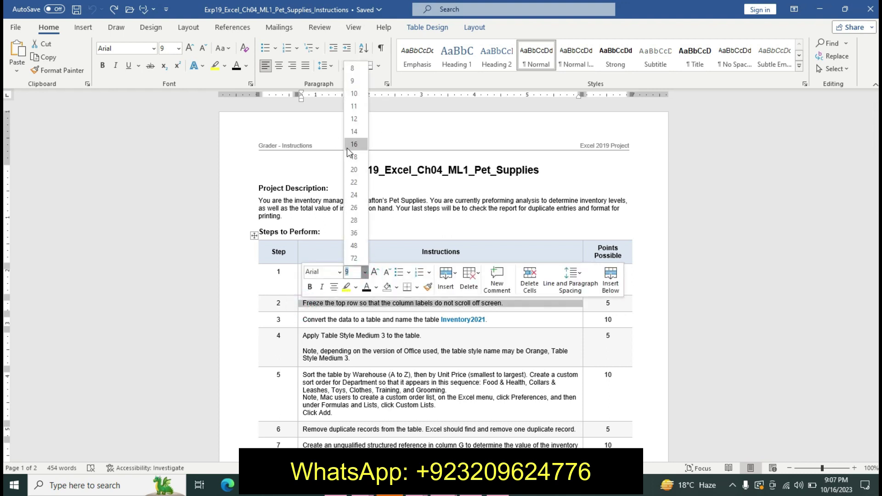
pyautogui.click(351, 144)
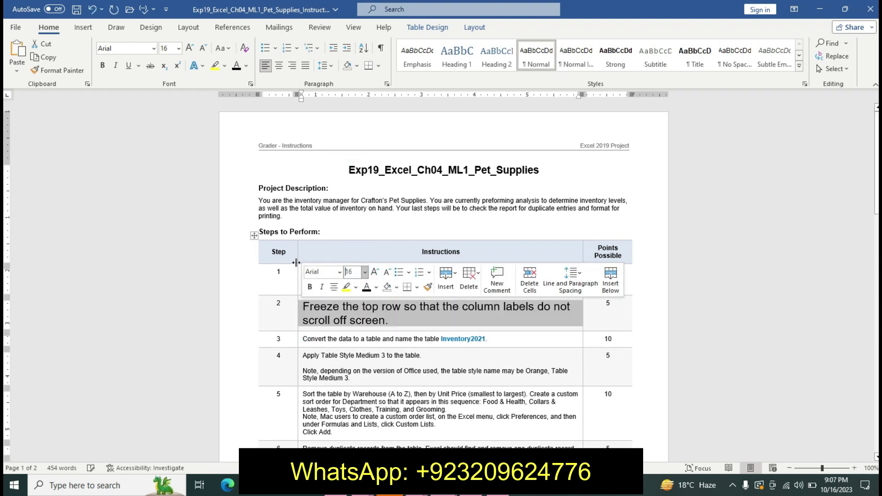
pyautogui.click(311, 289)
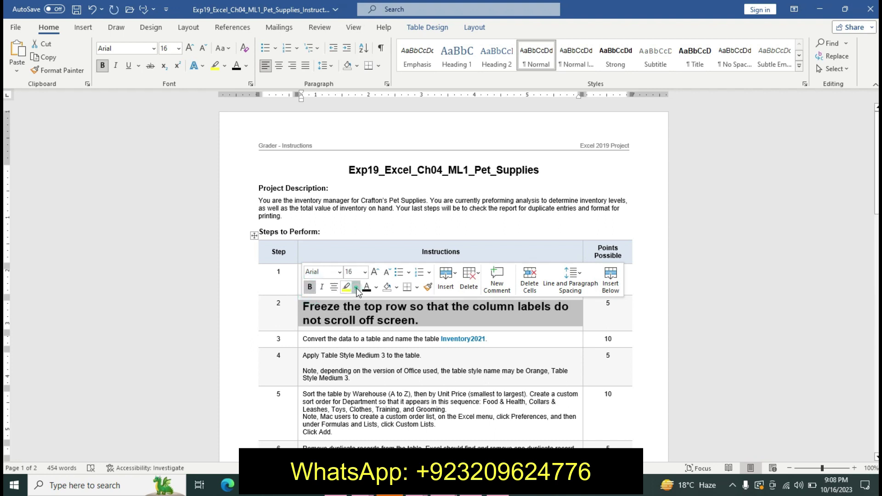
pyautogui.click(358, 292)
pyautogui.click(377, 303)
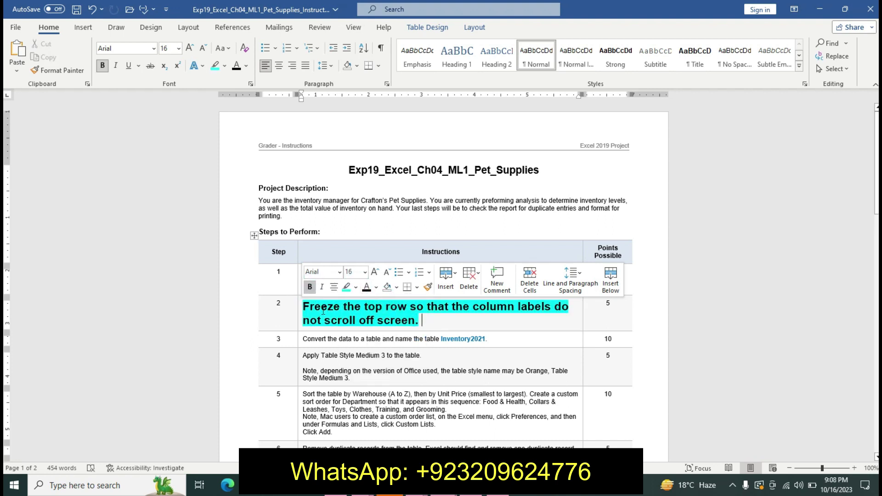
pyautogui.click(470, 326)
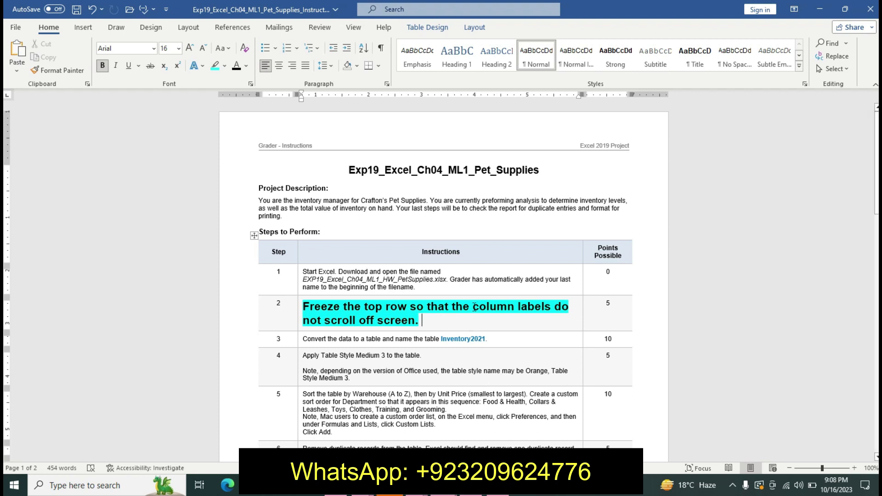
# In the Excel workbook, freeze panes at cell A2.
pyautogui.click(472, 491)
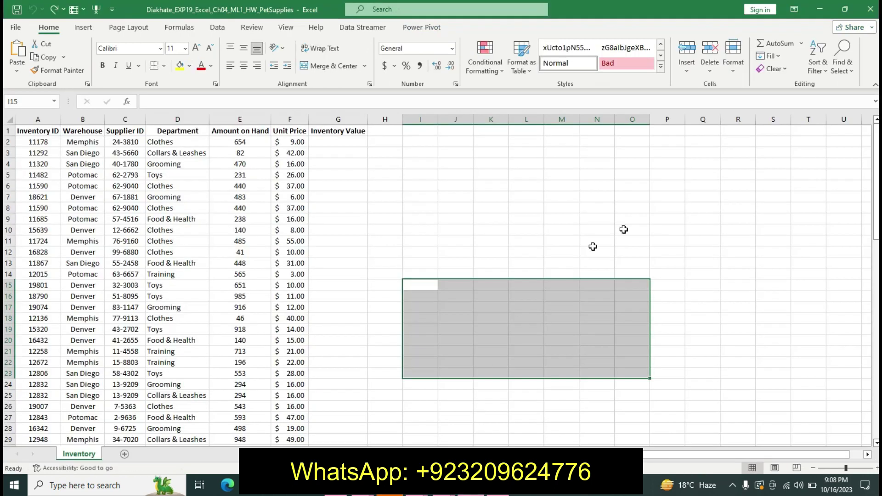
pyautogui.click(531, 238)
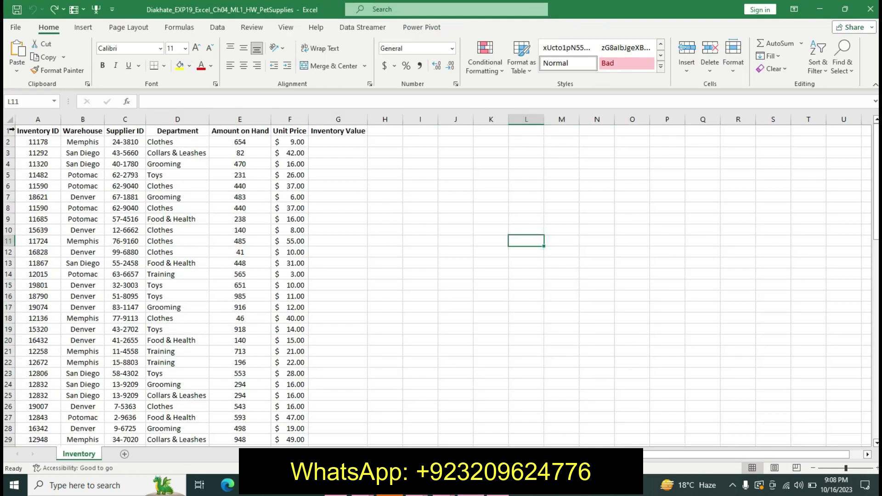
pyautogui.click(31, 141)
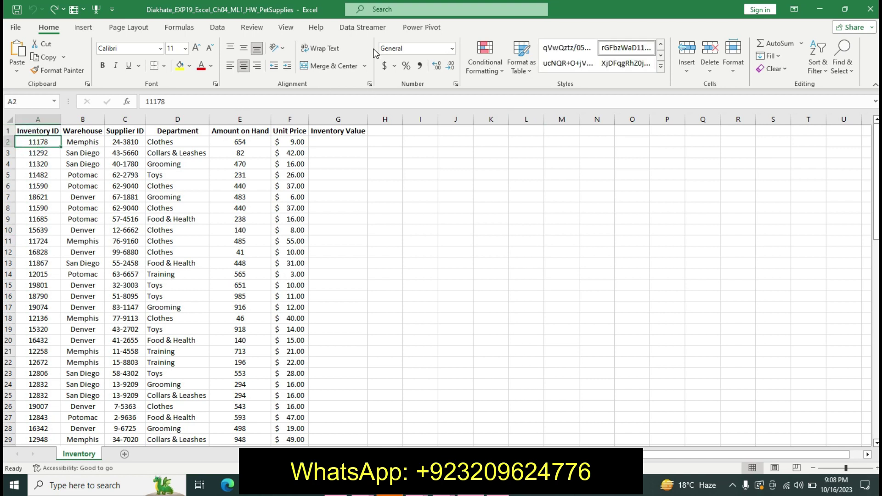
pyautogui.click(285, 27)
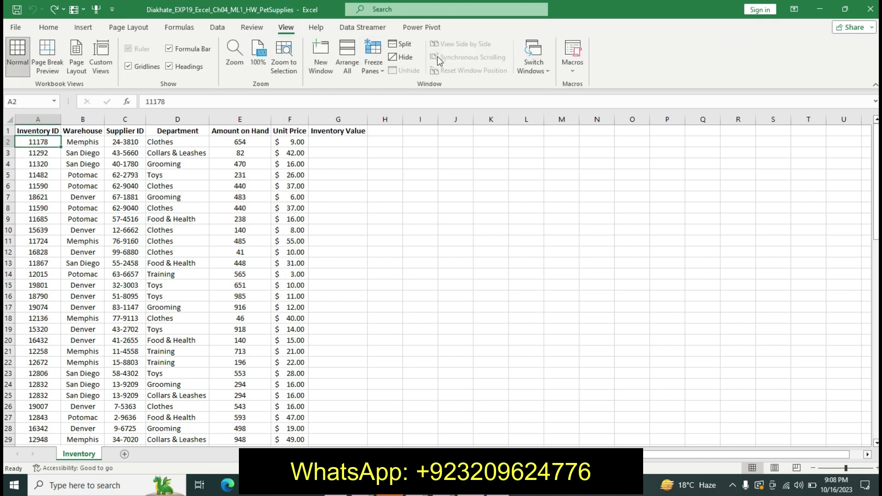
pyautogui.click(373, 57)
pyautogui.click(398, 102)
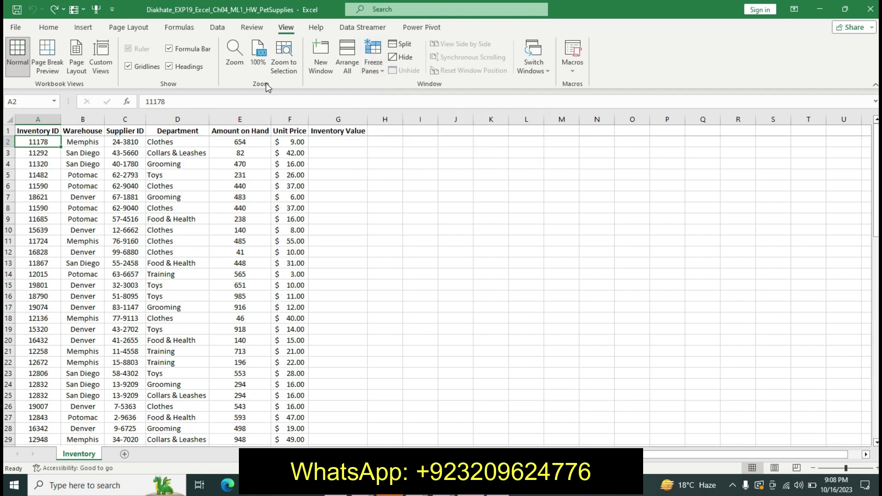
# Unfreeze the panes and use Freeze Top Row so only the column labels stay fixed.
pyautogui.click(373, 58)
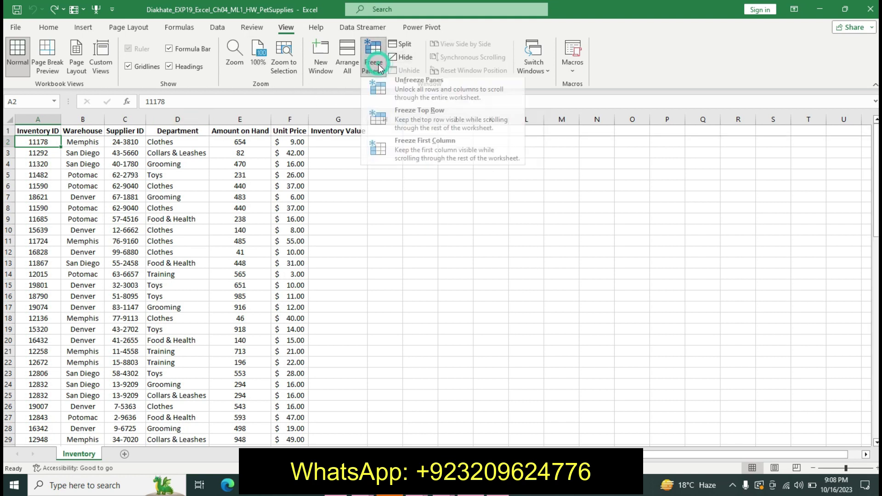
pyautogui.click(394, 94)
pyautogui.click(373, 57)
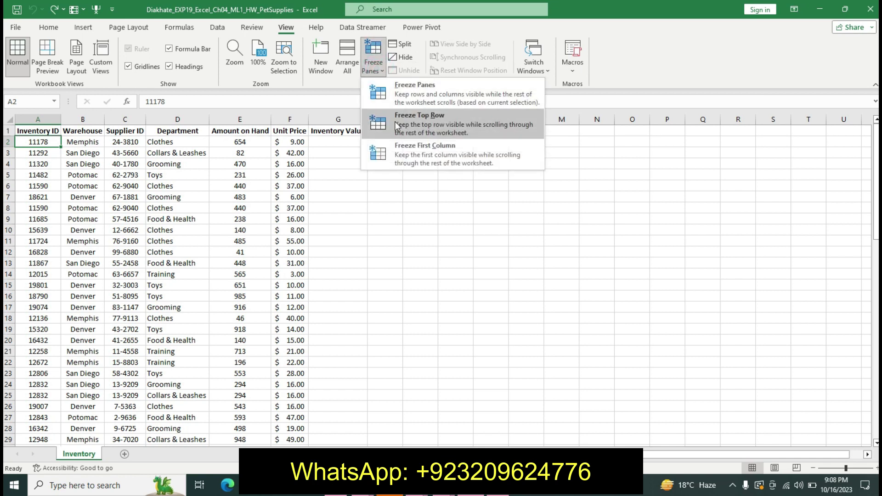
pyautogui.click(395, 120)
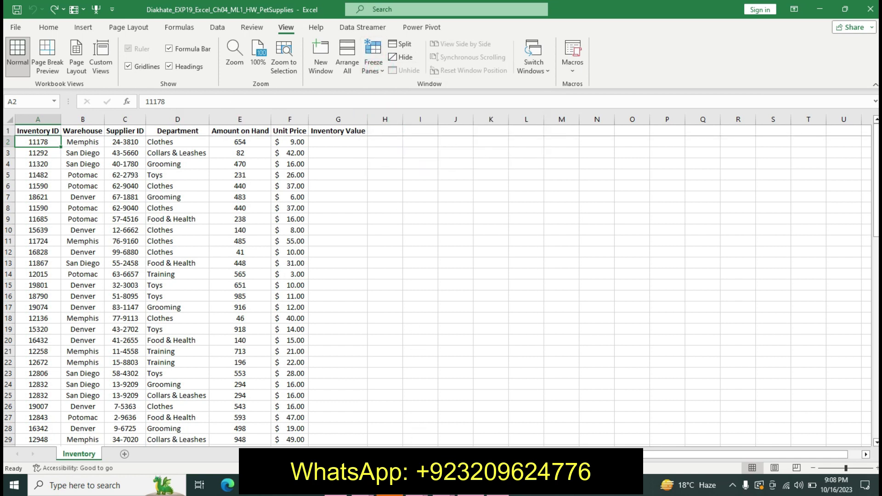
pyautogui.click(473, 436)
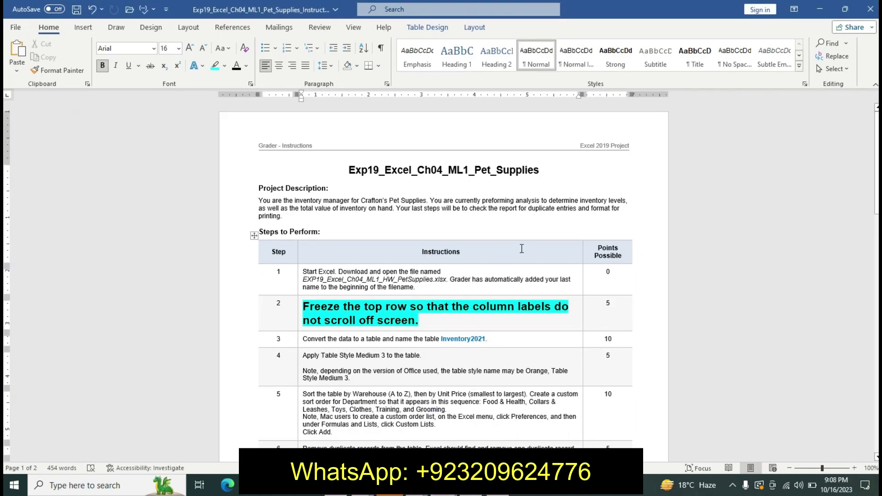
# Undo step 2's emphasis, make step 3 16 pt bold cyan, and select 'Inventory2021'.
pyautogui.hotkey('ctrl', 'z')
pyautogui.hotkey('ctrl', 'z')
pyautogui.hotkey('ctrl', 'z')
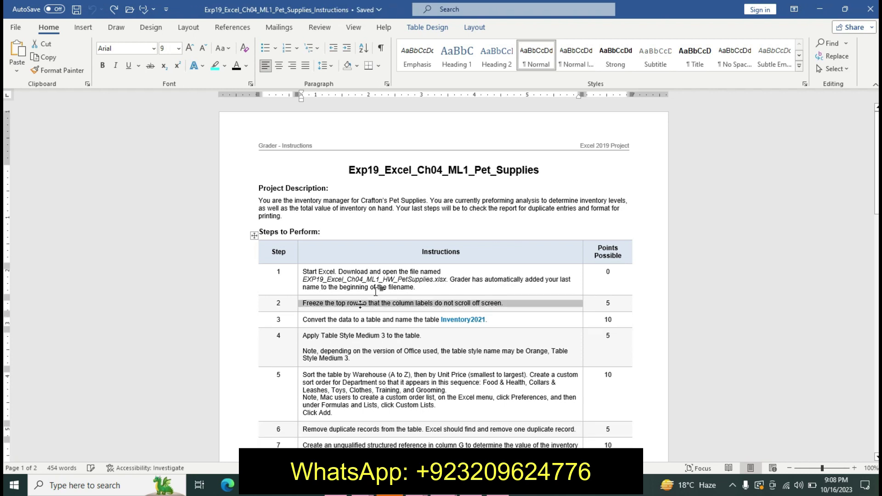
pyautogui.click(299, 324)
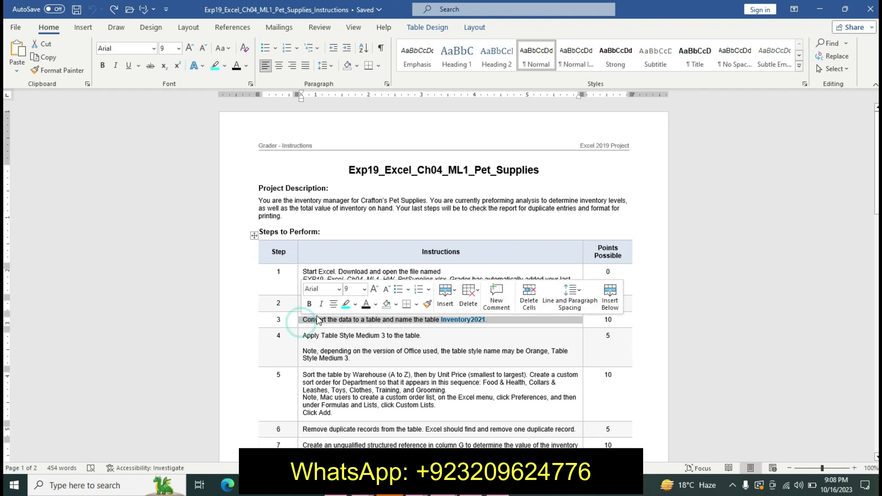
pyautogui.click(364, 289)
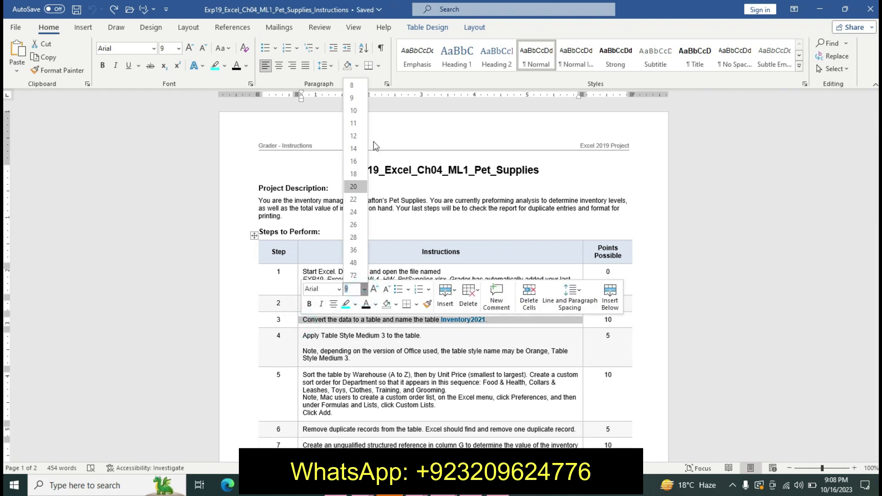
pyautogui.click(352, 162)
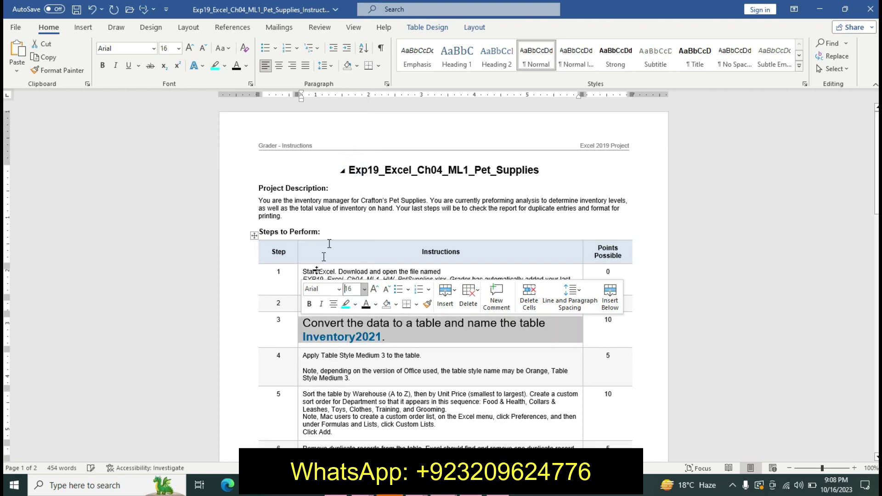
pyautogui.click(309, 305)
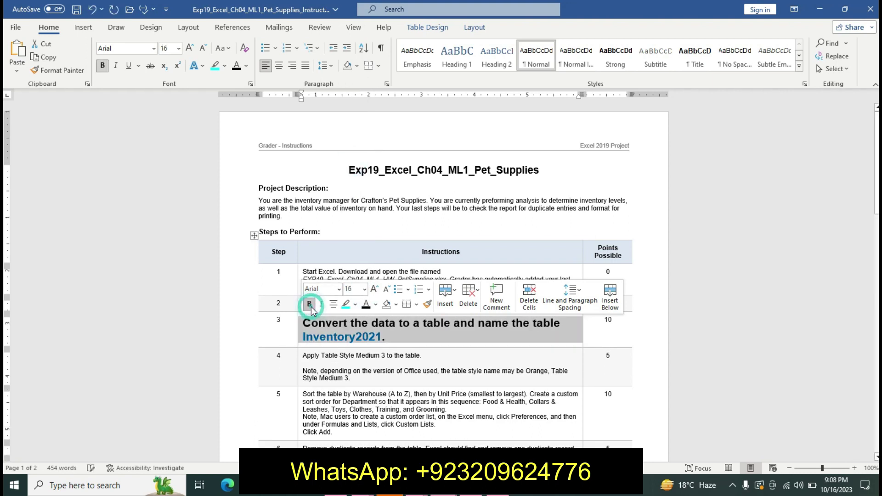
pyautogui.click(347, 305)
pyautogui.press('Right')
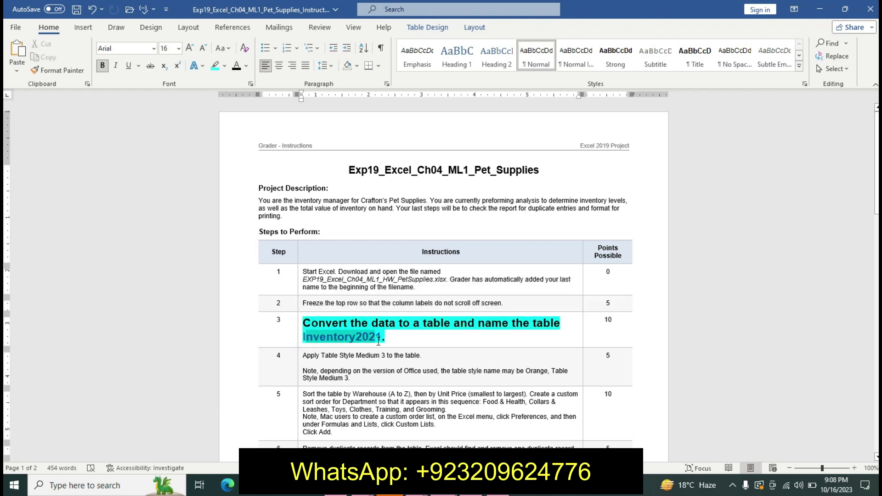
pyautogui.click(326, 344)
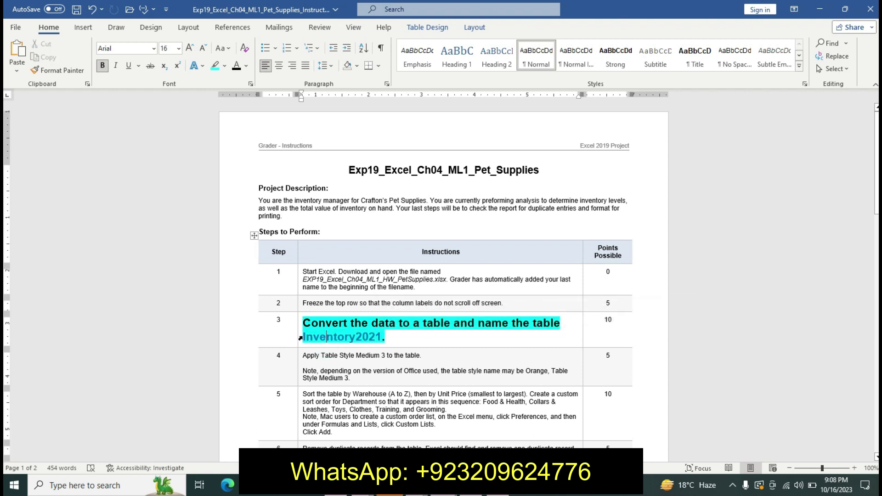
pyautogui.moveTo(303, 337); pyautogui.dragTo(382, 340)
# Convert the inventory data A1:G79 into a table with headers.
pyautogui.hotkey('ctrl', 'z')
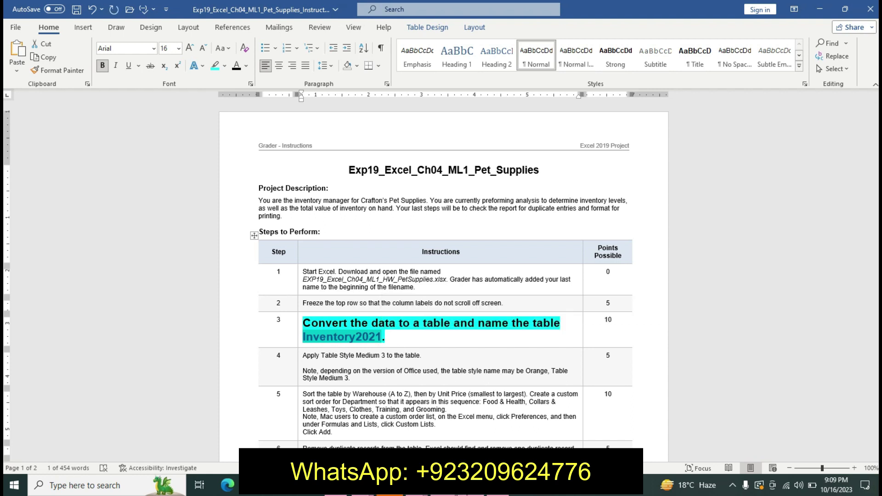
pyautogui.hotkey('alt', 'Tab')
pyautogui.click(164, 261)
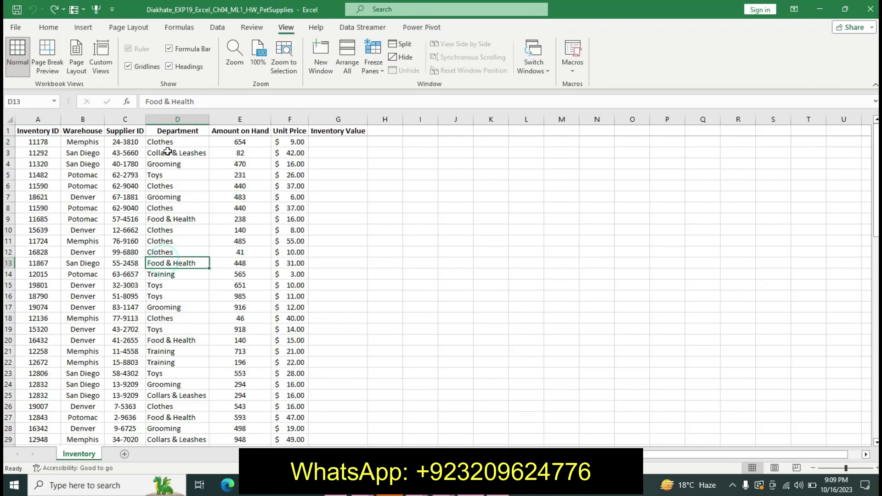
pyautogui.click(87, 30)
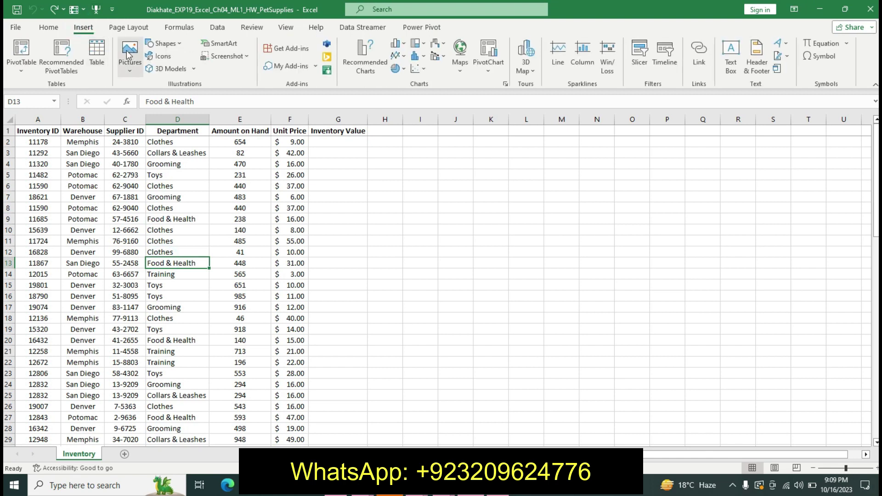
pyautogui.click(96, 51)
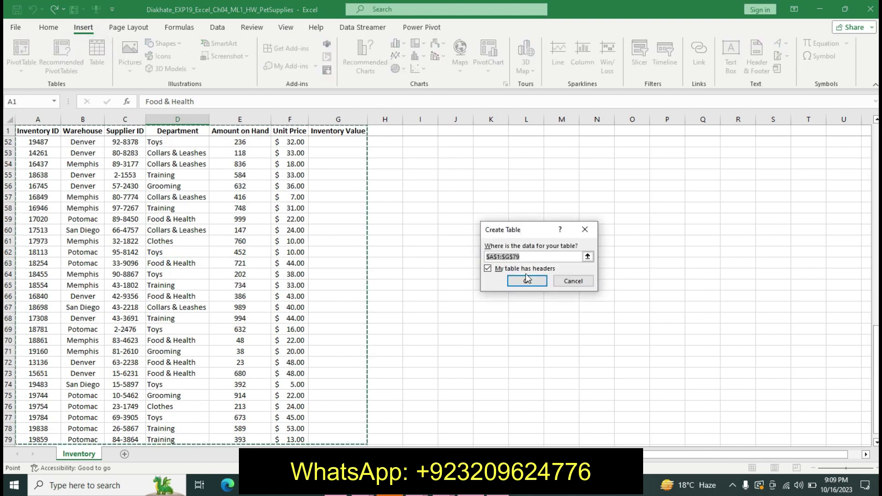
pyautogui.click(527, 281)
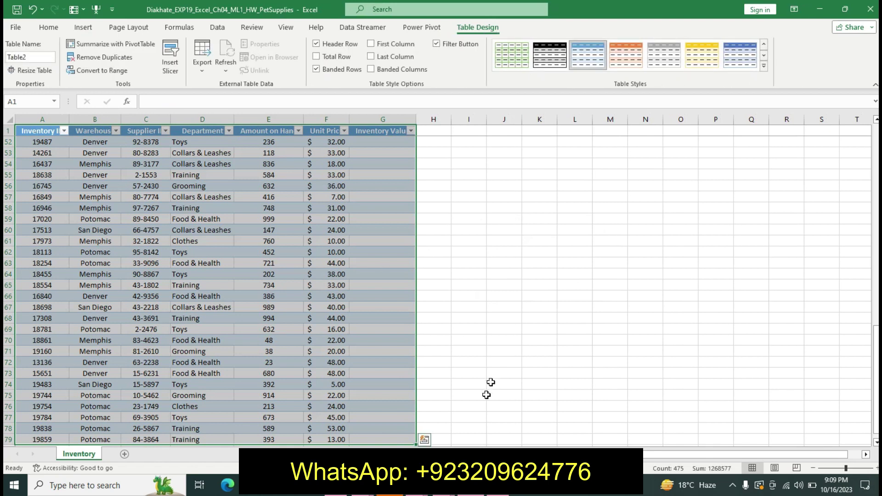
pyautogui.click(443, 486)
pyautogui.click(492, 434)
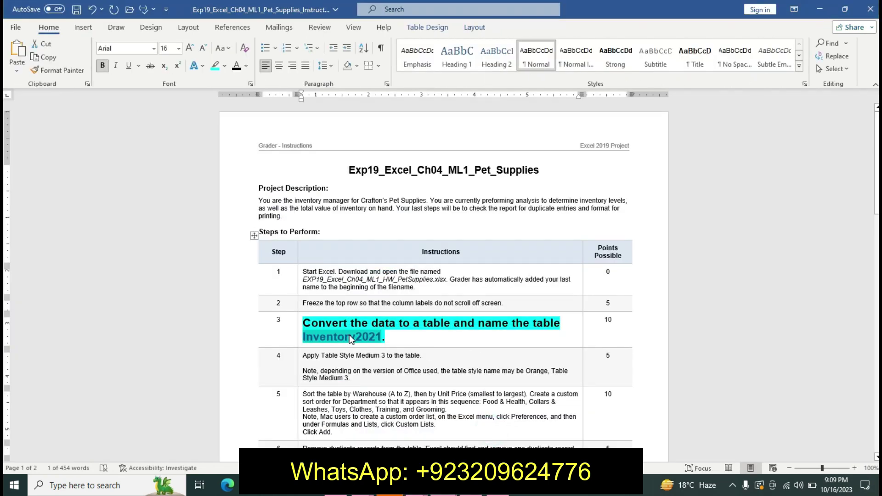
# Rename the table from Table2 to Inventory2021.
pyautogui.hotkey('alt', 'Tab')
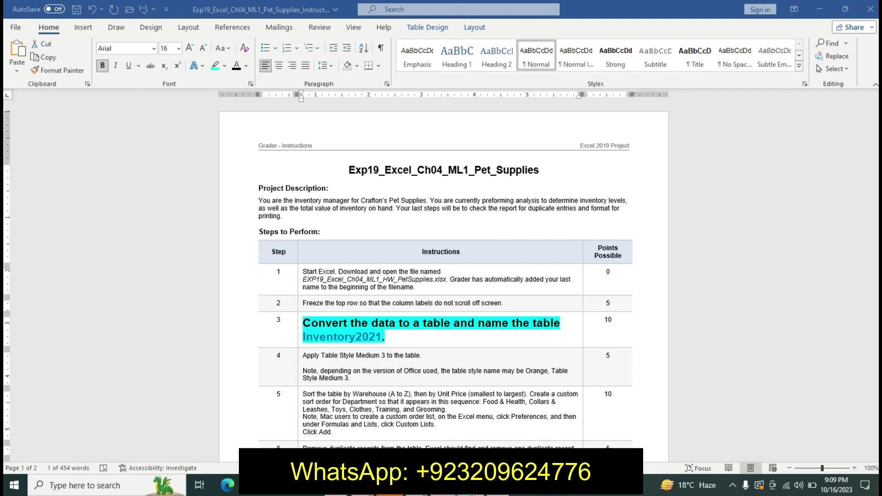
pyautogui.doubleClick(35, 57)
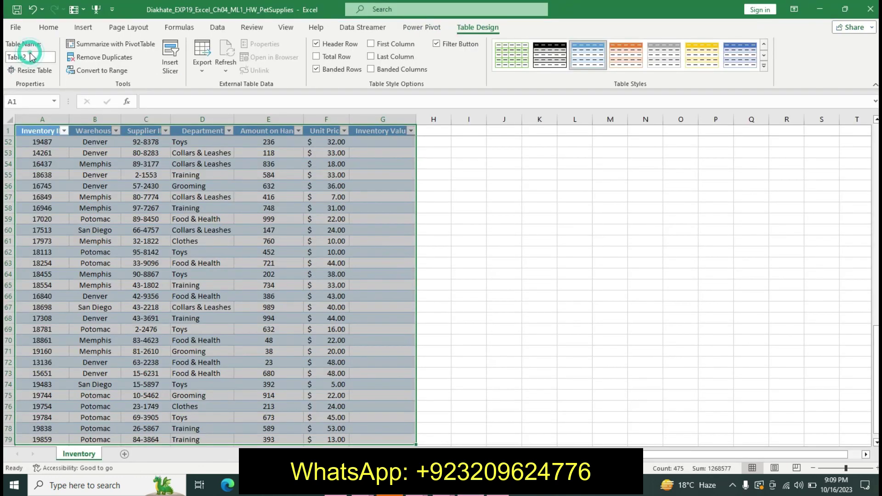
pyautogui.press('BackSpace')
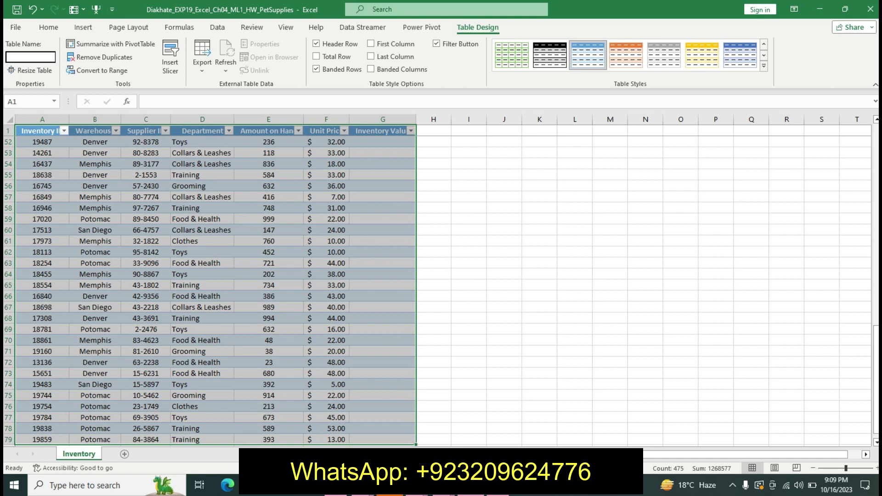
pyautogui.write('Inventory2021')
pyautogui.press('Return')
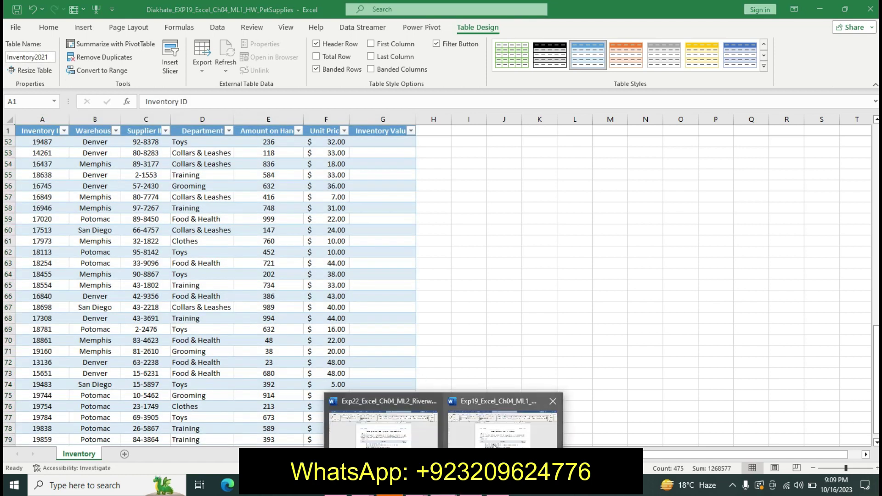
pyautogui.moveTo(436, 485)
pyautogui.click(491, 437)
# Undo step 3's emphasis and make the Step 4 line 14 pt bold with cyan highlight.
pyautogui.hotkey('ctrl', 'z')
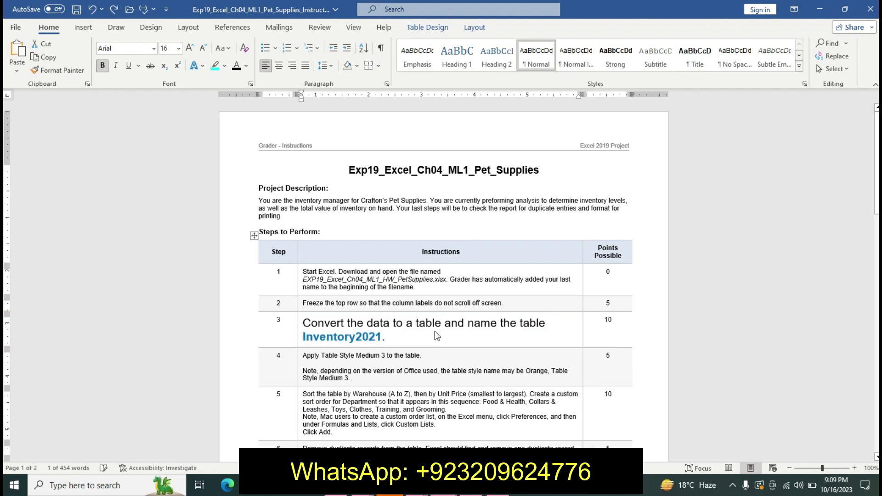
pyautogui.hotkey('ctrl', 'z')
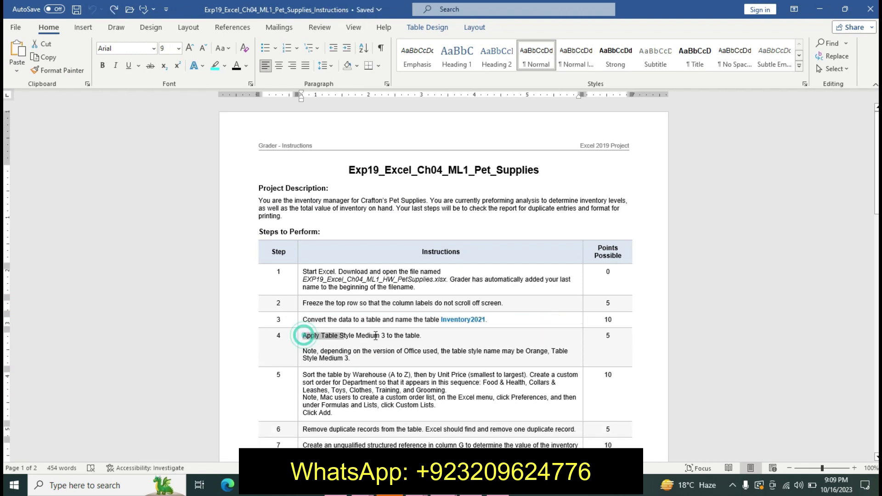
pyautogui.moveTo(303, 336); pyautogui.dragTo(427, 336)
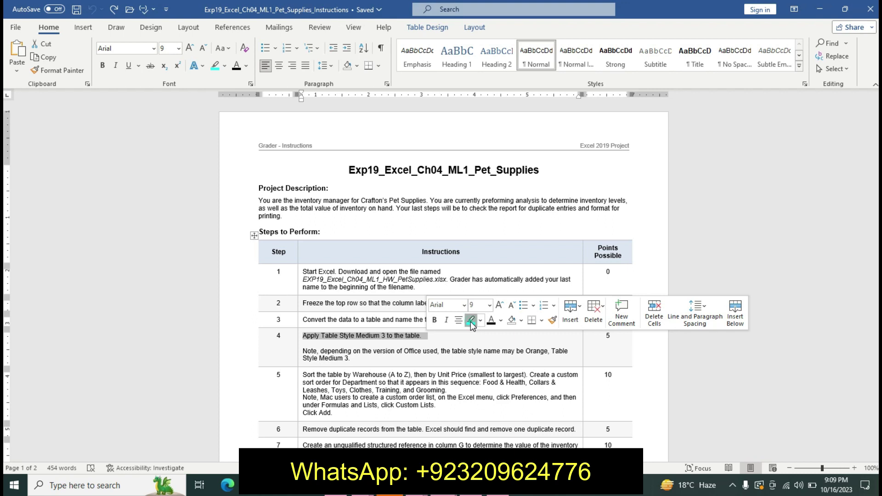
pyautogui.click(471, 320)
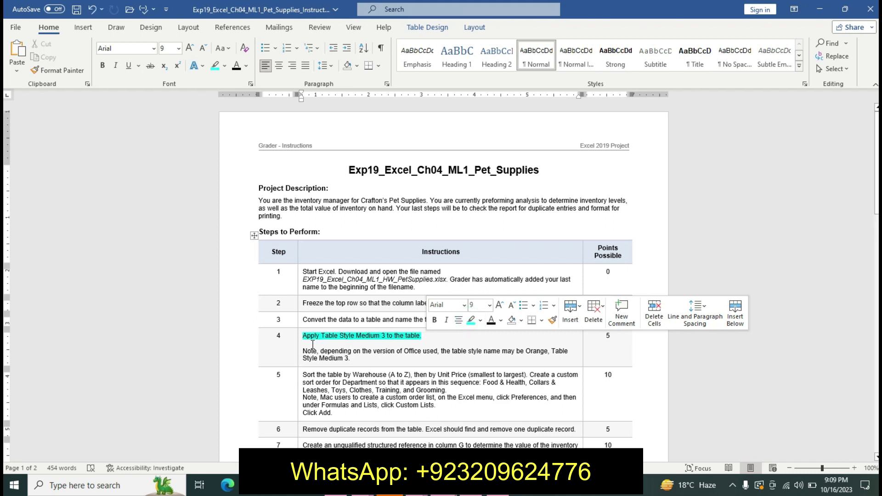
pyautogui.moveTo(303, 336); pyautogui.dragTo(424, 350)
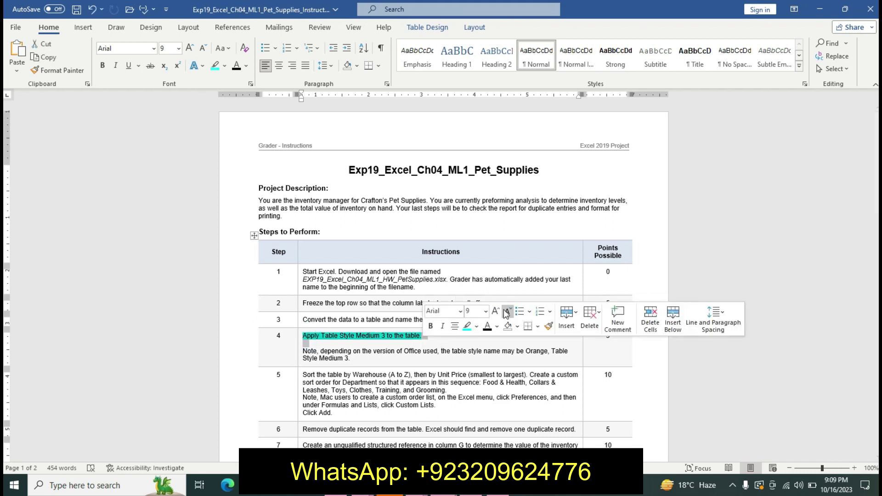
pyautogui.click(486, 311)
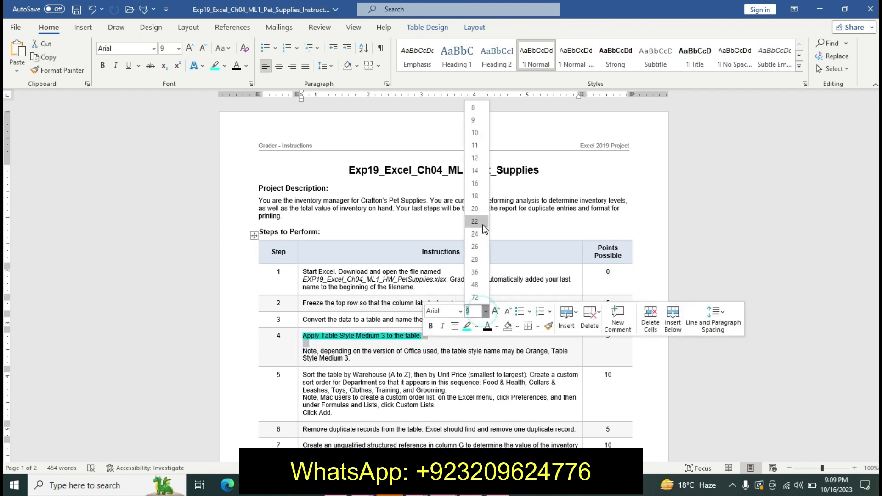
pyautogui.click(474, 171)
pyautogui.click(430, 326)
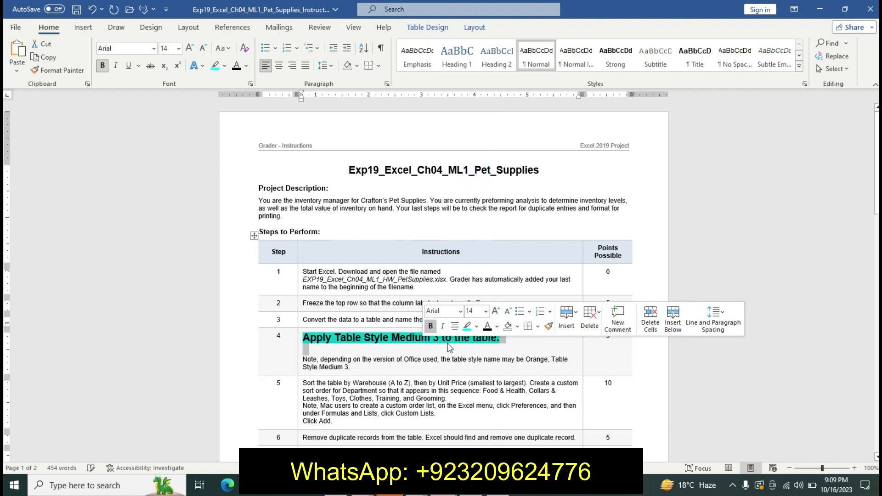
# Highlight the Step 4 note yellow and select the Apply Table Style Medium 3 line.
pyautogui.click(309, 359)
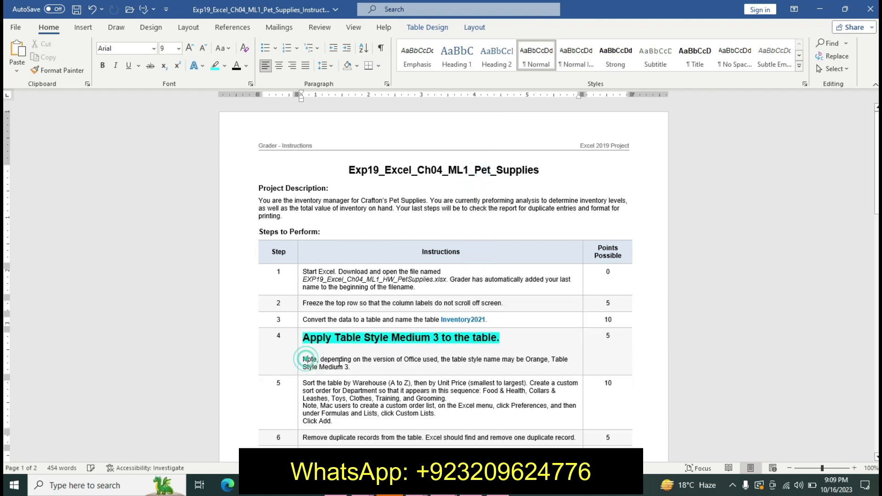
pyautogui.tripleClick(308, 360)
pyautogui.click(417, 351)
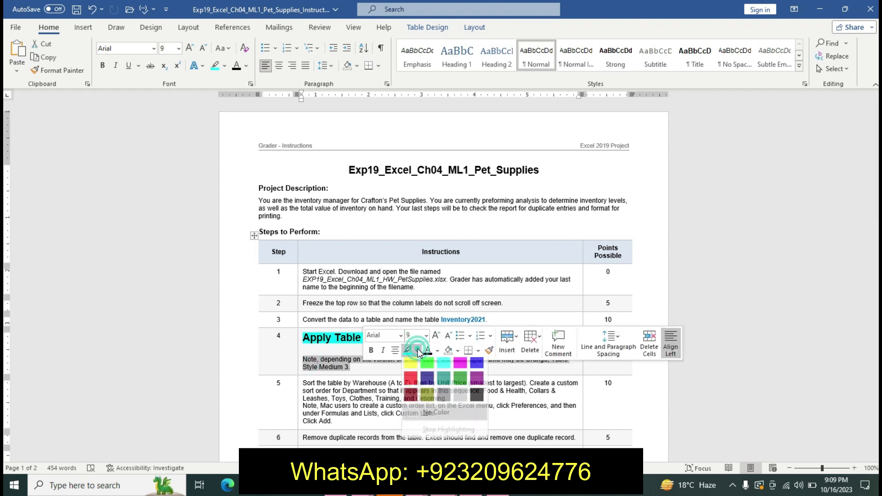
pyautogui.click(411, 366)
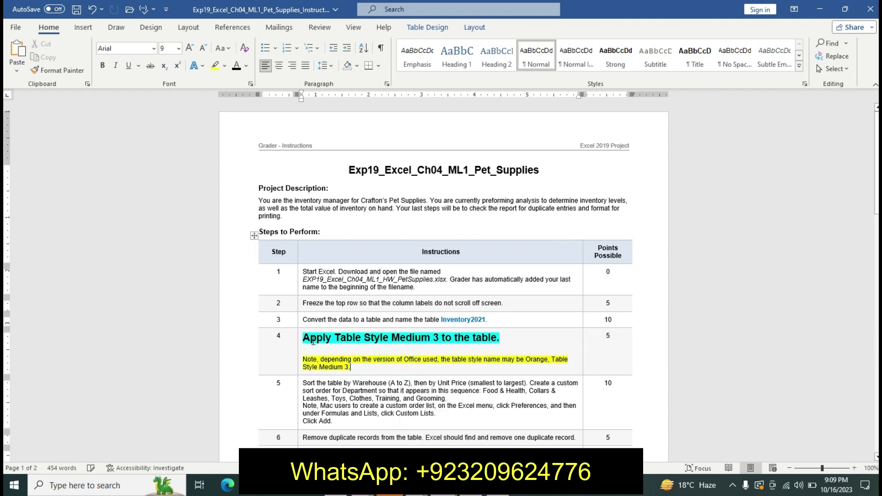
pyautogui.moveTo(302, 338); pyautogui.dragTo(508, 340)
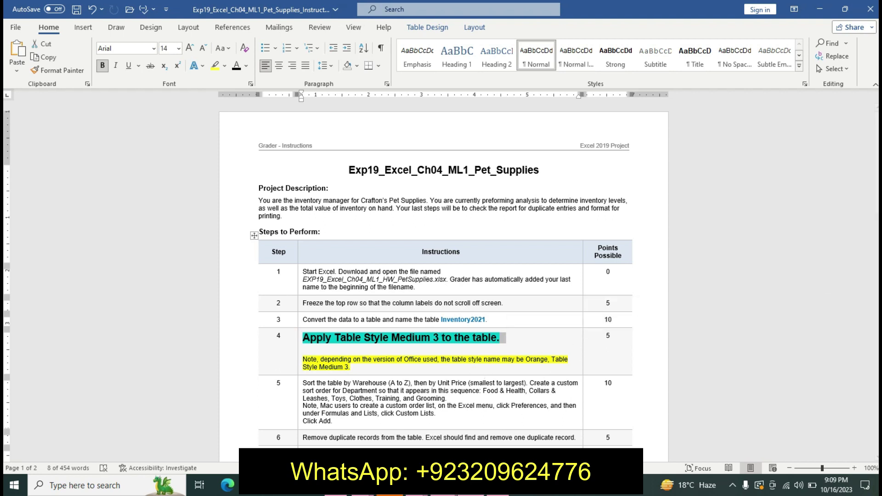
pyautogui.hotkey('alt', 'Tab')
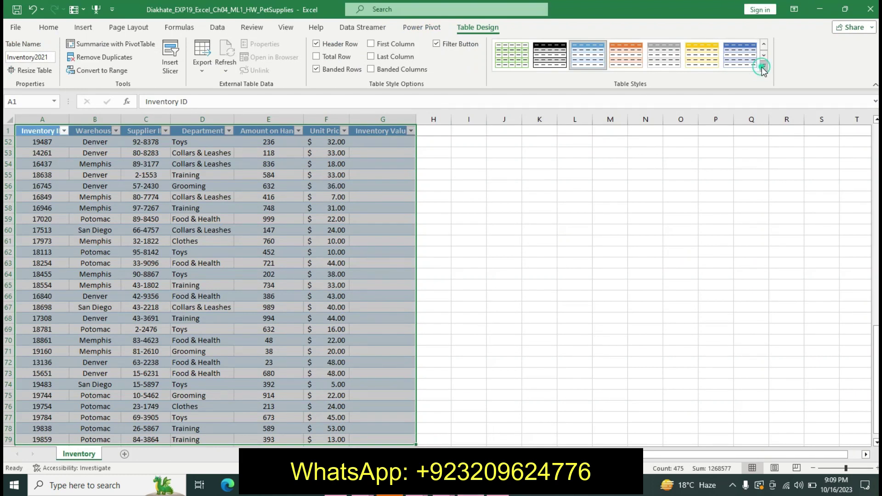
# Apply Orange, Table Style Medium 3 from the Table Styles gallery to Inventory2021.
pyautogui.click(764, 66)
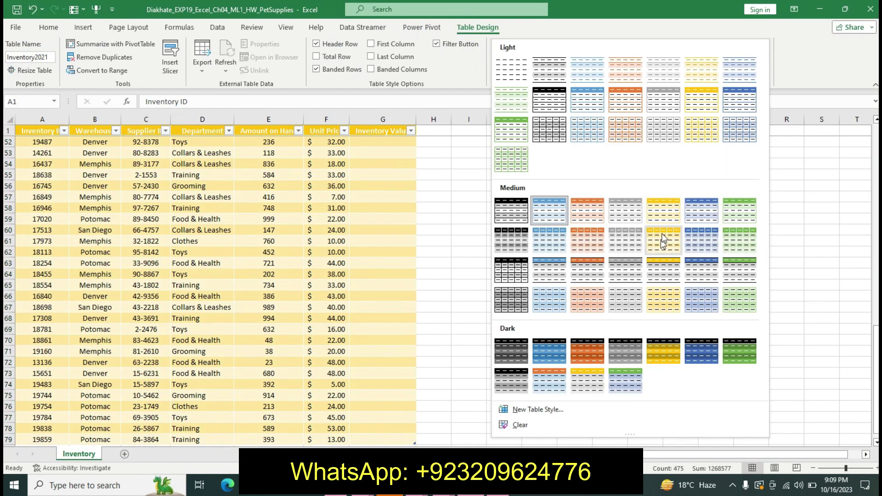
pyautogui.click(597, 210)
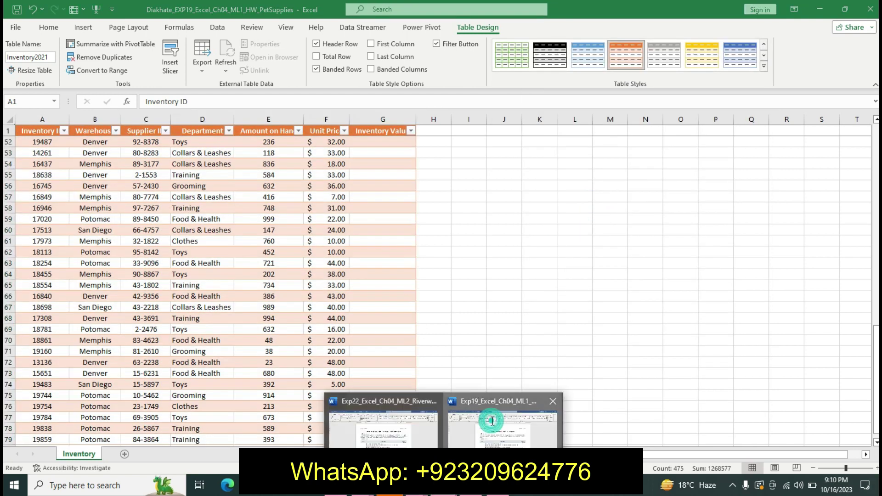
pyautogui.click(493, 425)
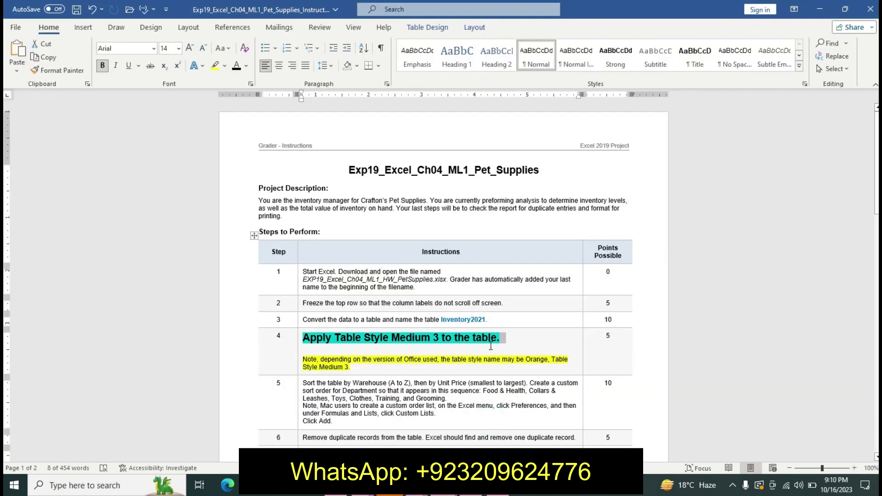
# Undo the Step 4 formatting and highlight the Step 5 sort instruction yellow.
pyautogui.hotkey('ctrl', 'z')
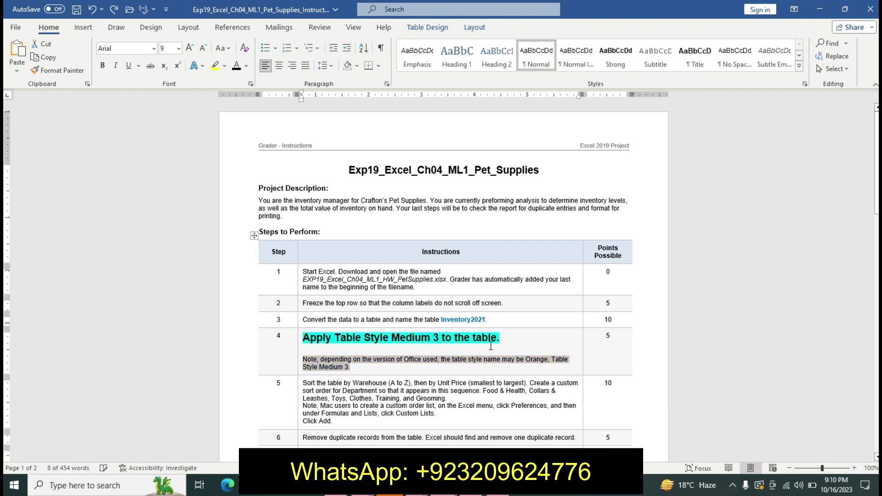
pyautogui.hotkey('ctrl', 'z')
pyautogui.hotkey('ctrl', 'z')
pyautogui.hotkey('ctrl', 'z')
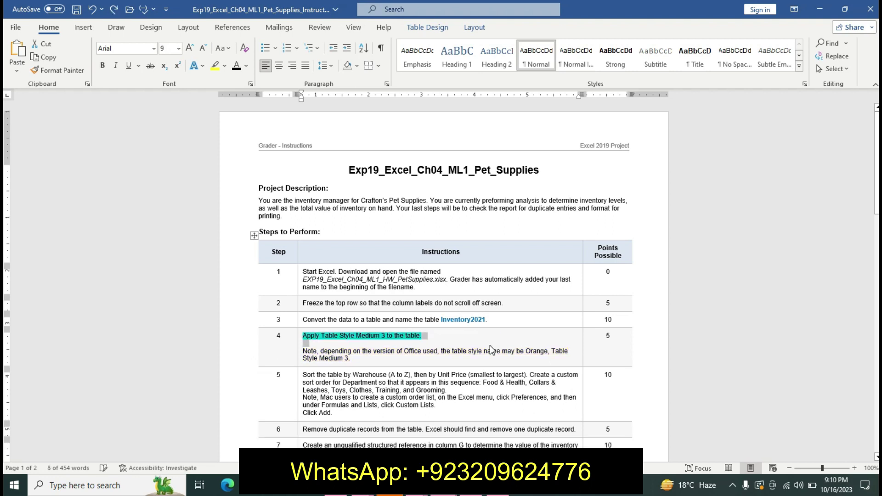
pyautogui.hotkey('ctrl', 'z')
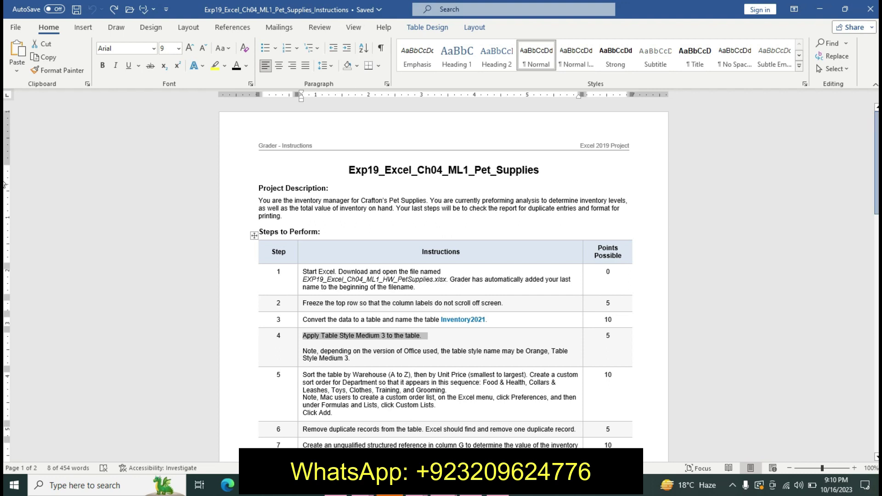
pyautogui.scroll(-3, 4, 206)
pyautogui.scroll(-2, 4, 218)
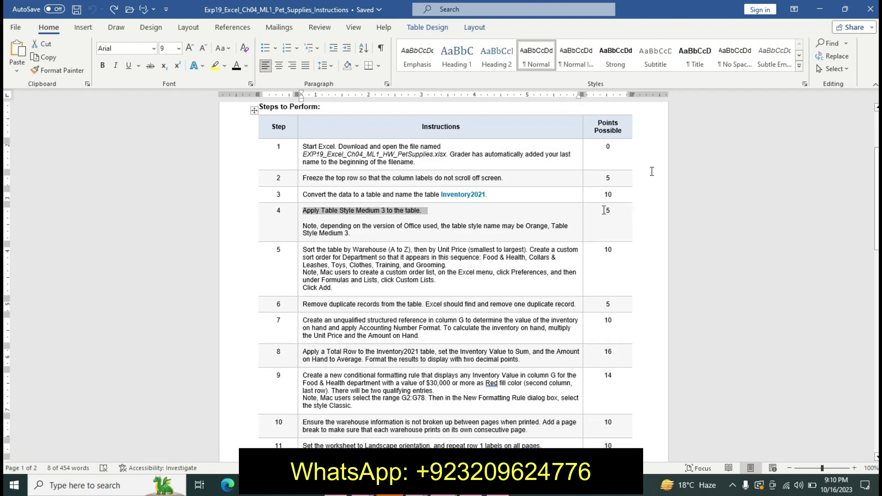
pyautogui.moveTo(303, 251); pyautogui.dragTo(441, 265)
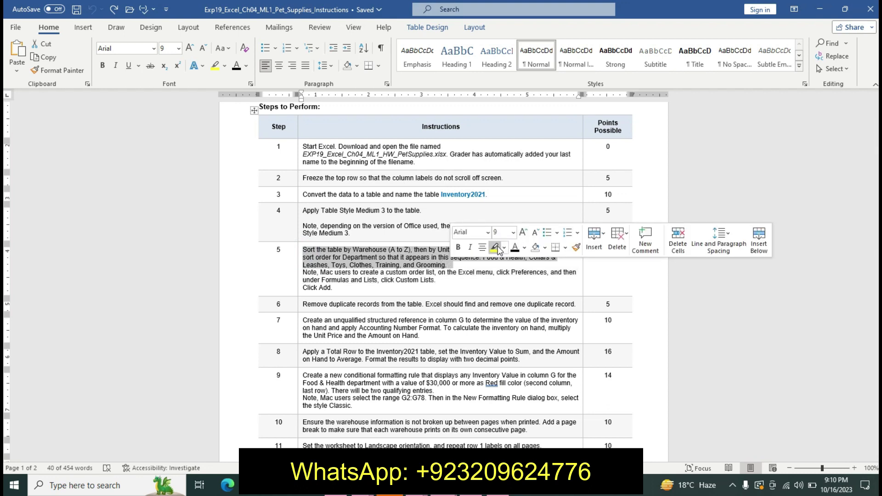
pyautogui.click(495, 248)
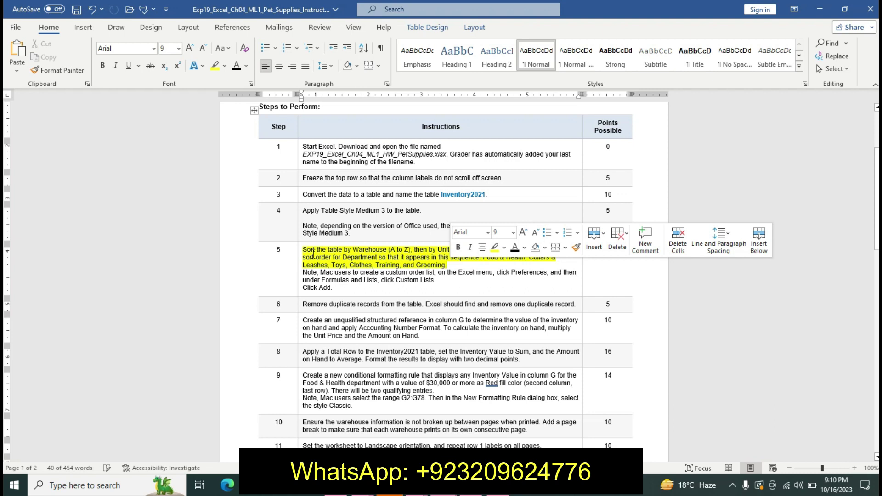
# Make the Step 5 instruction 14 pt bold and change its highlight to turquoise.
pyautogui.moveTo(313, 253); pyautogui.dragTo(491, 265)
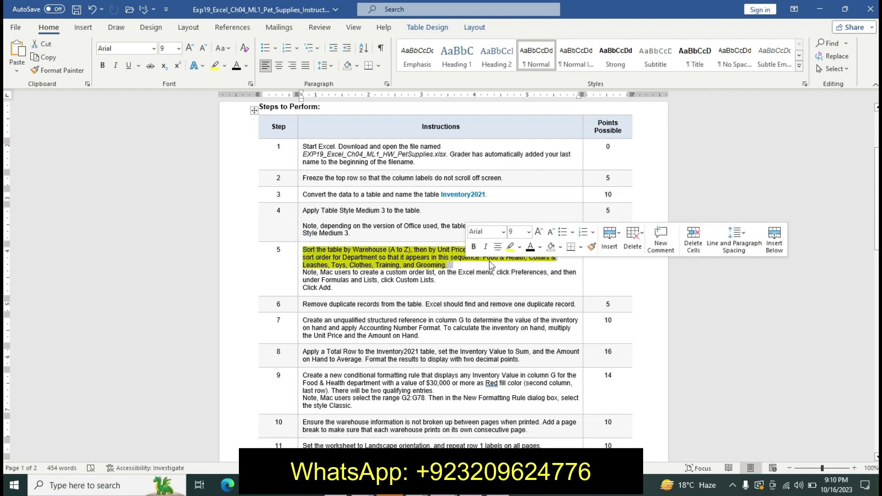
pyautogui.click(529, 232)
pyautogui.click(519, 309)
pyautogui.click(473, 247)
pyautogui.click(520, 248)
pyautogui.click(535, 261)
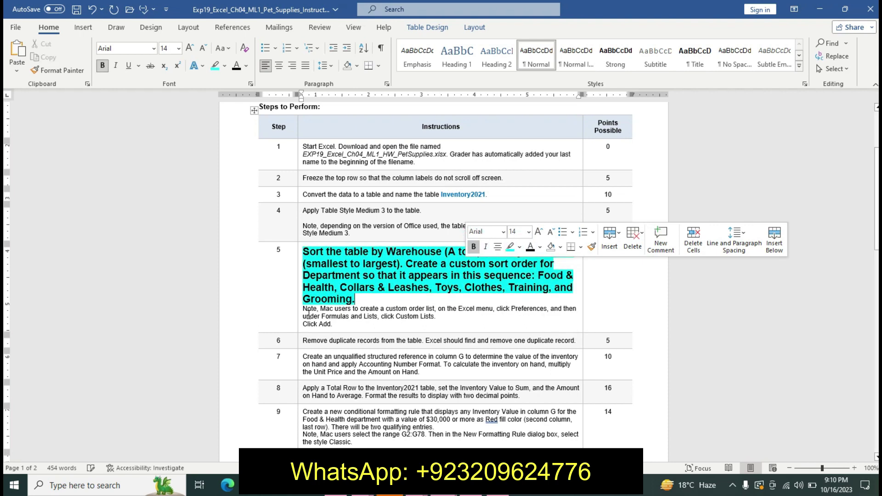
# Highlight the Step 5 note yellow and select the Warehouse (A to Z) text.
pyautogui.moveTo(307, 312); pyautogui.dragTo(389, 342)
pyautogui.click(376, 332)
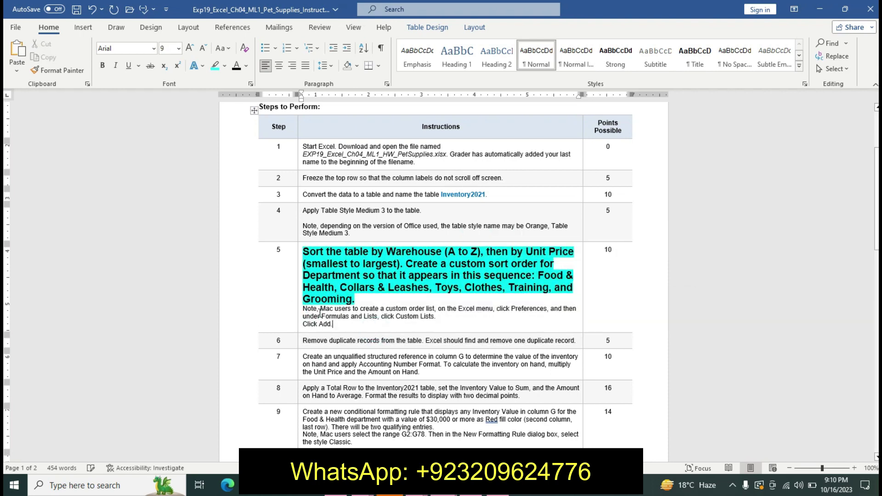
pyautogui.moveTo(307, 307); pyautogui.dragTo(347, 324)
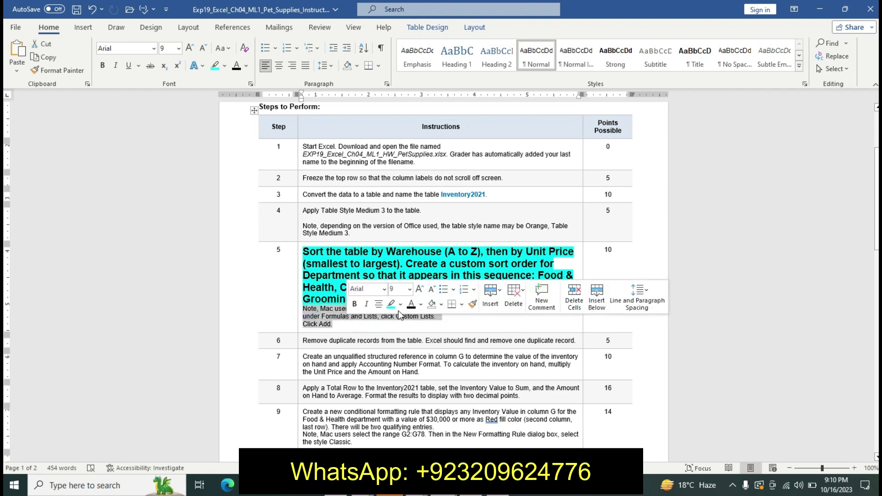
pyautogui.click(400, 304)
pyautogui.click(358, 316)
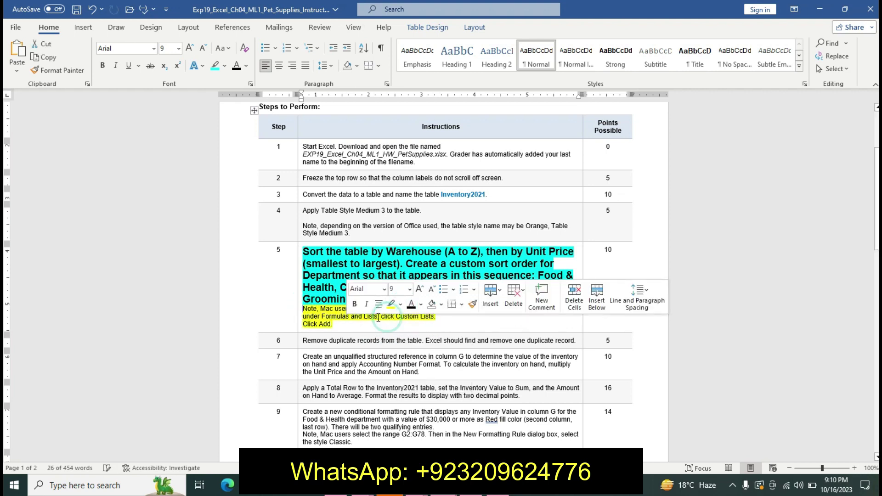
pyautogui.click(299, 250)
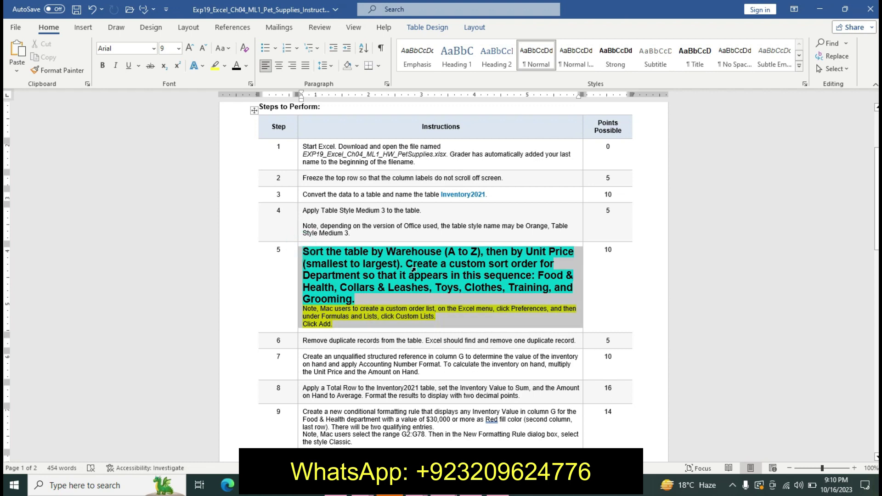
pyautogui.click(406, 264)
pyautogui.moveTo(327, 253); pyautogui.dragTo(478, 251)
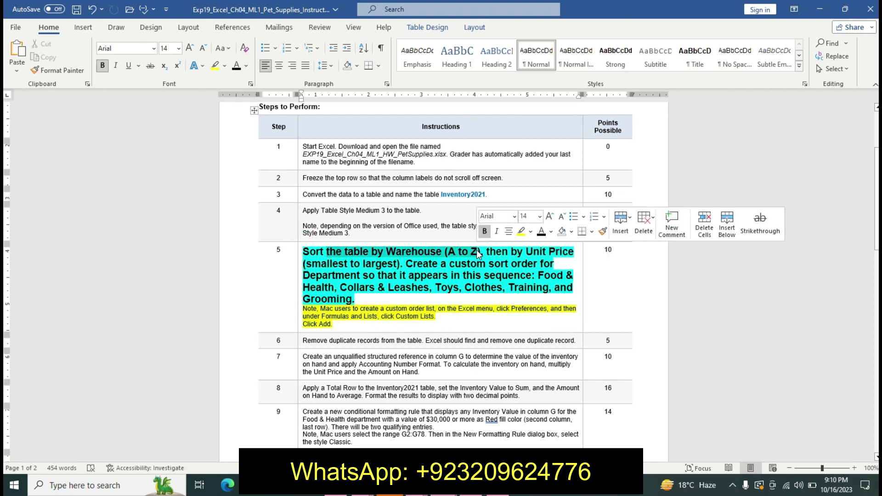
pyautogui.hotkey('alt', 'Tab')
# Open Custom Sort for the Inventory2021 table and sort first by Warehouse.
pyautogui.click(299, 372)
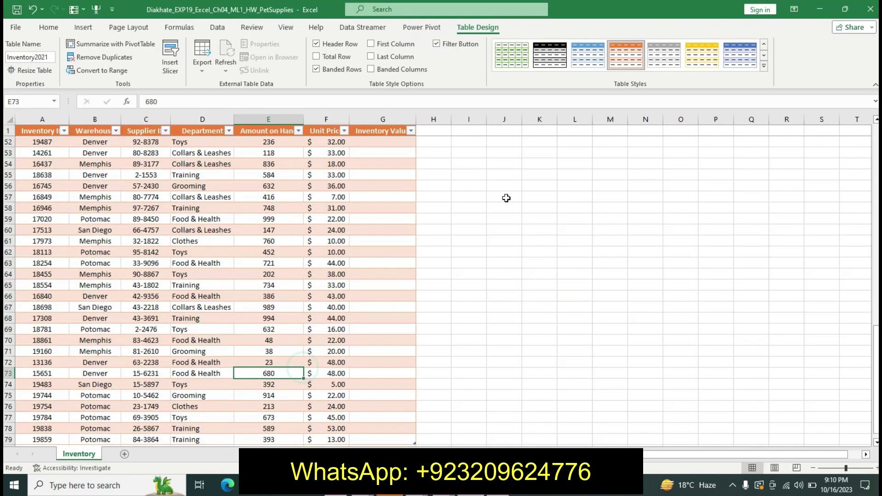
pyautogui.click(49, 27)
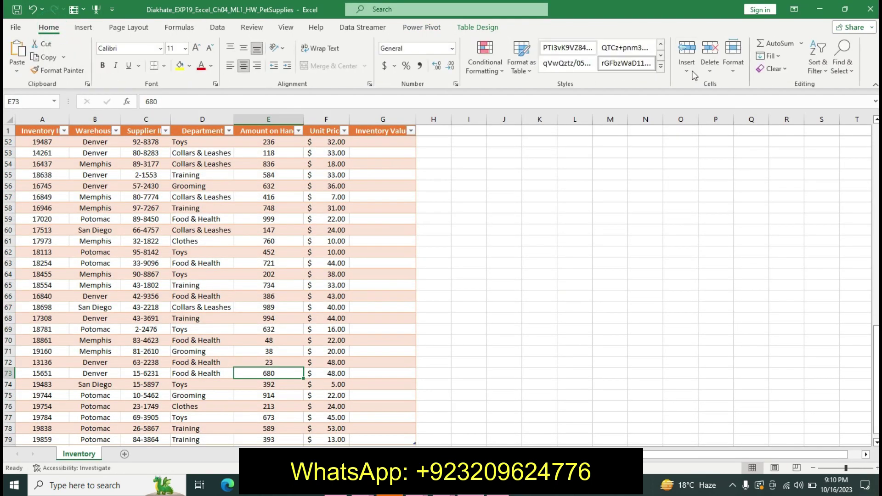
pyautogui.click(818, 74)
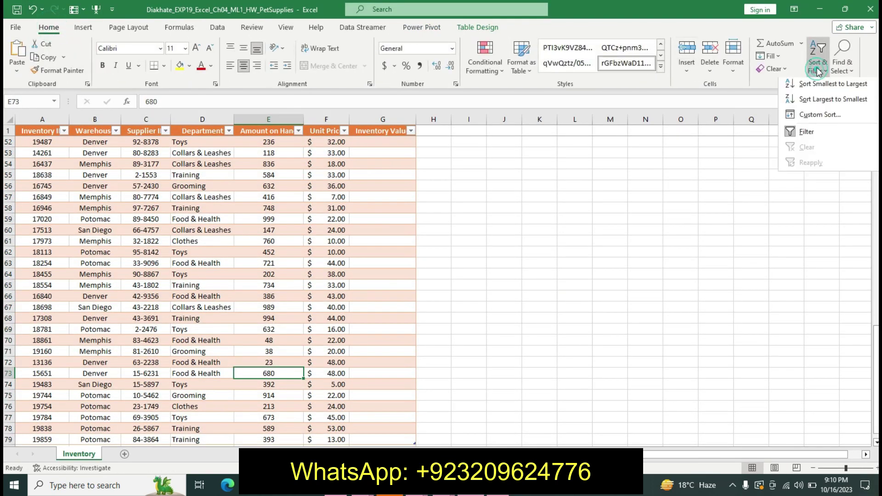
pyautogui.click(808, 110)
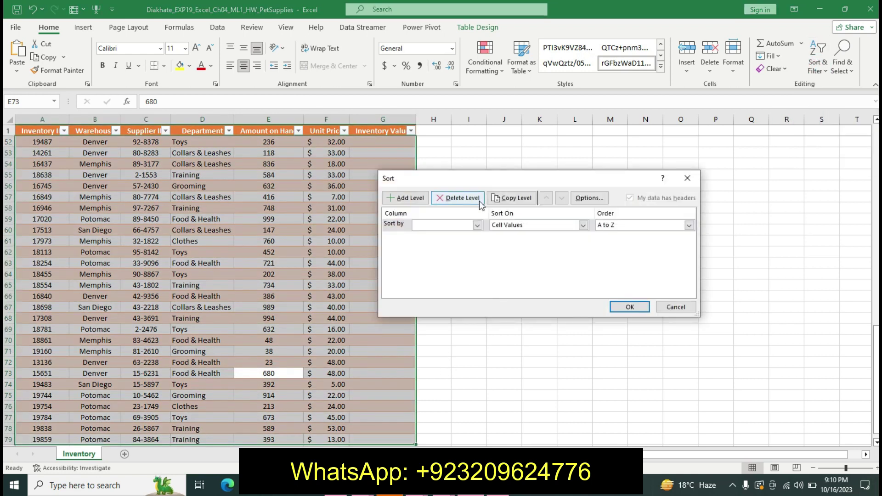
pyautogui.click(478, 225)
pyautogui.click(439, 243)
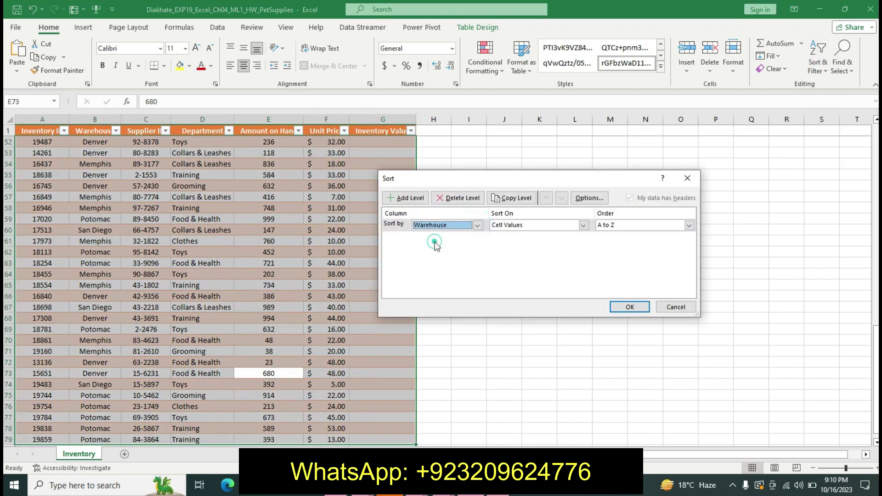
# Add a second sort level by Unit Price, smallest to largest.
pyautogui.click(407, 198)
pyautogui.click(477, 238)
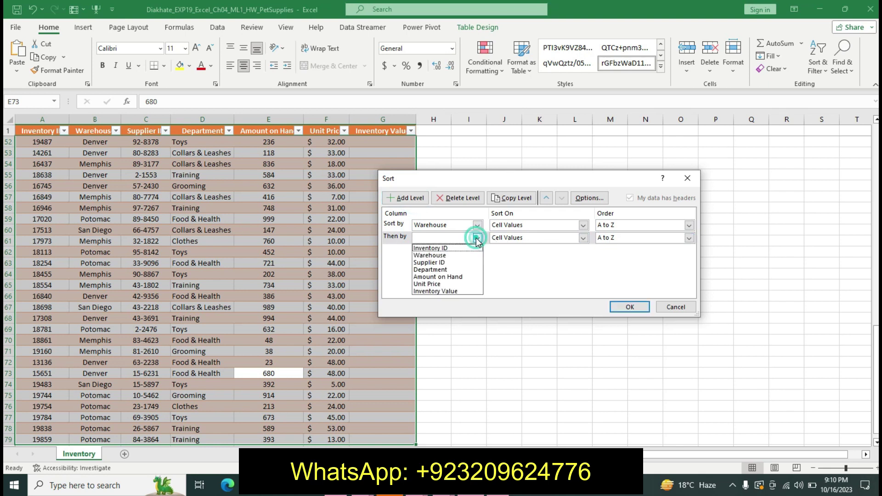
pyautogui.moveTo(443, 485)
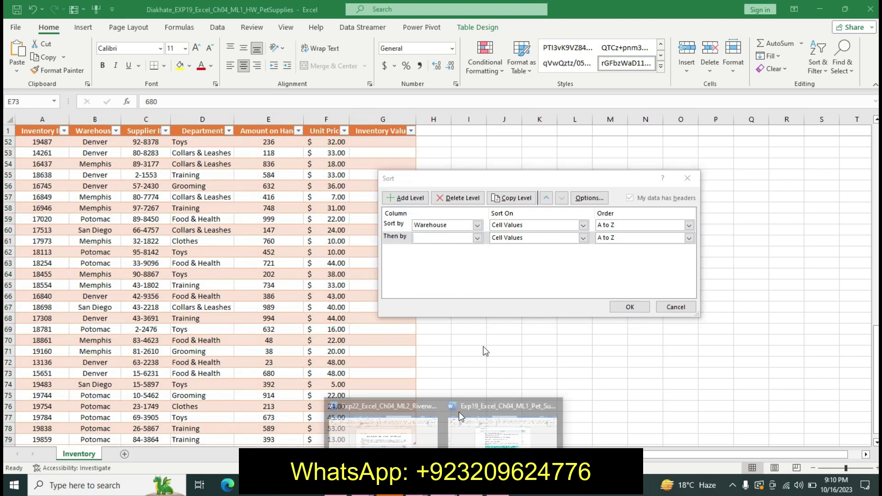
pyautogui.click(499, 427)
pyautogui.moveTo(539, 248)
pyautogui.mouseDown()
pyautogui.moveTo(553, 258)
pyautogui.moveTo(575, 252)
pyautogui.mouseUp()
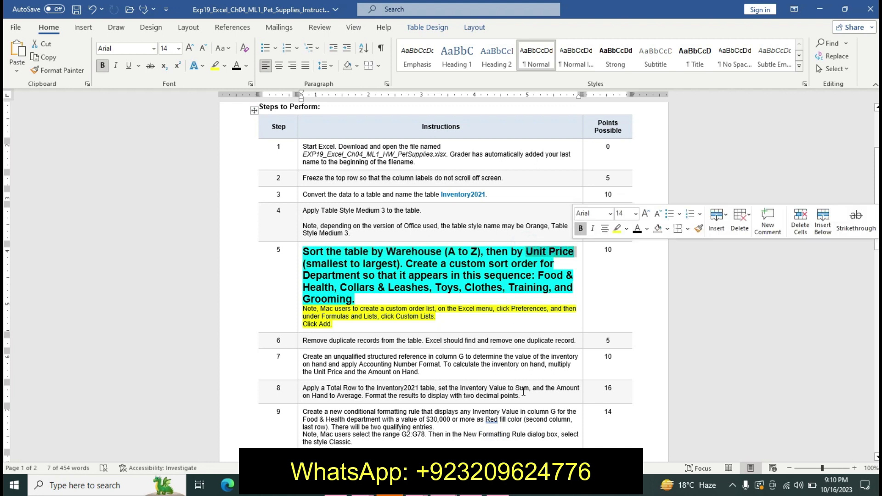
pyautogui.hotkey('alt', 'Tab')
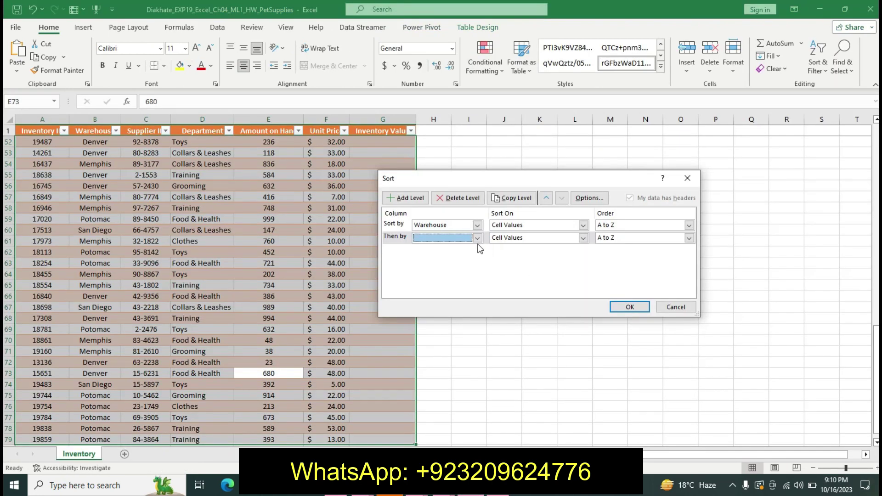
pyautogui.click(477, 238)
pyautogui.click(434, 284)
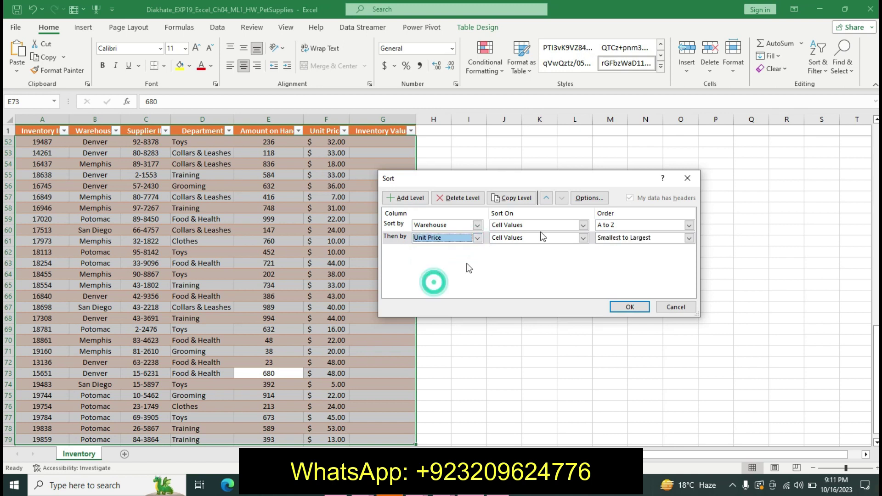
# Add a third sort level by Department.
pyautogui.click(407, 198)
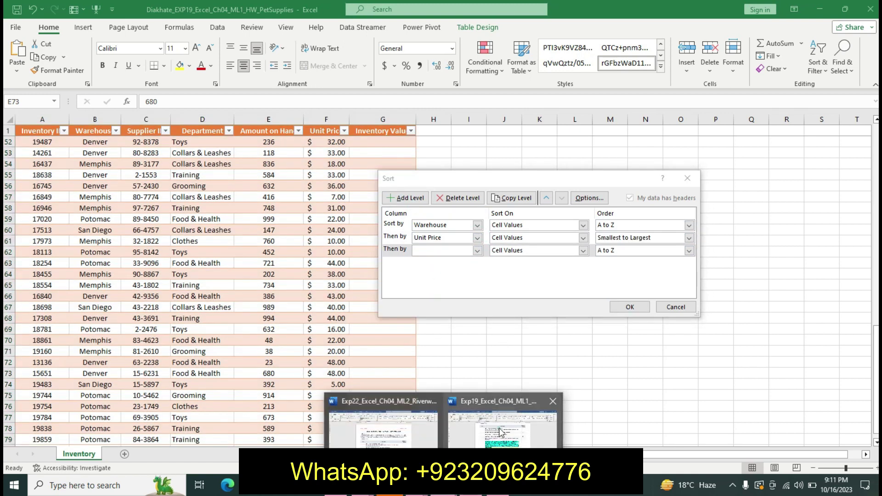
pyautogui.click(500, 427)
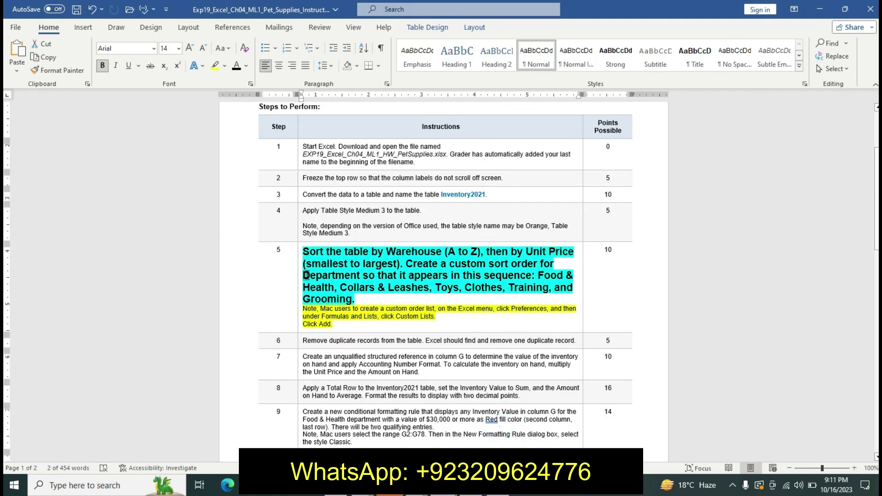
pyautogui.moveTo(303, 275); pyautogui.dragTo(359, 277)
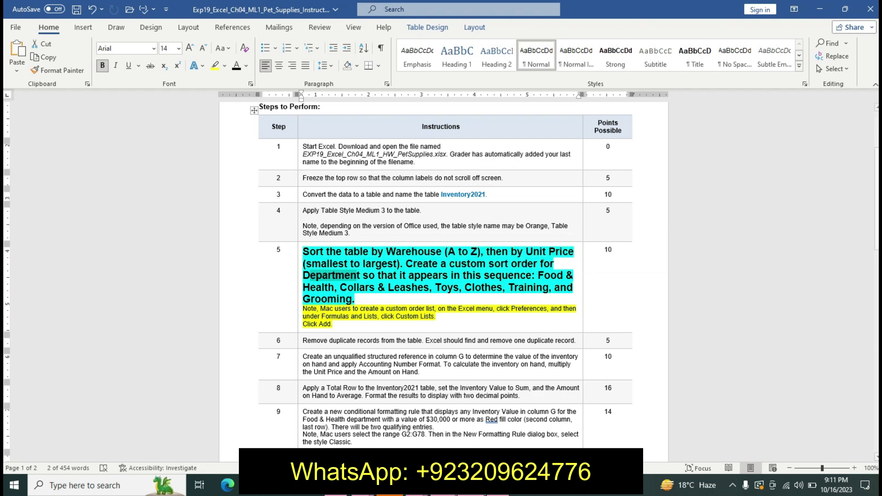
pyautogui.click(465, 420)
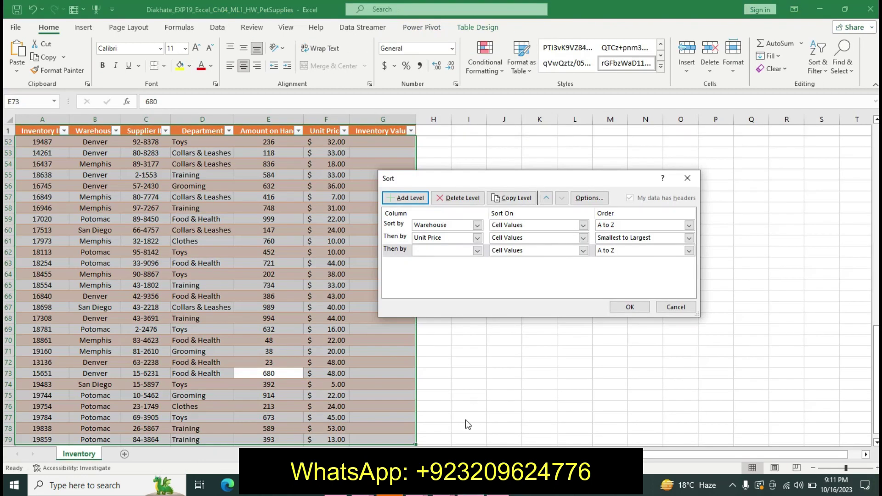
pyautogui.click(478, 251)
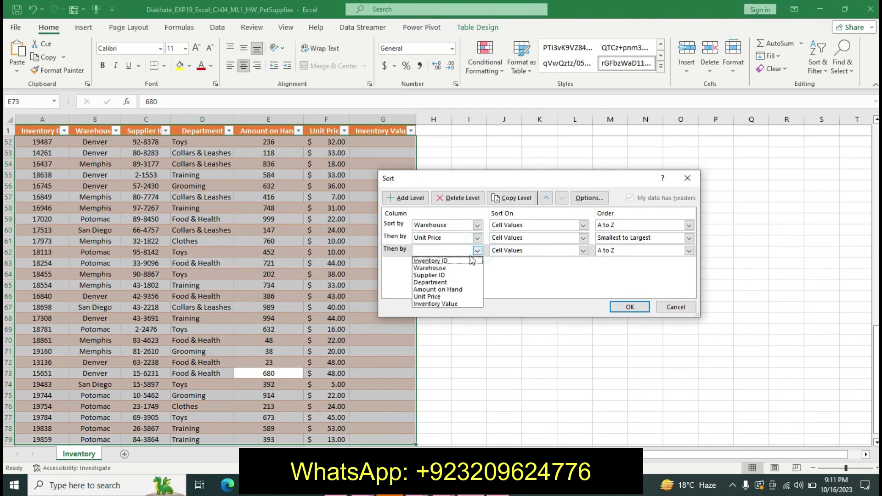
pyautogui.click(445, 282)
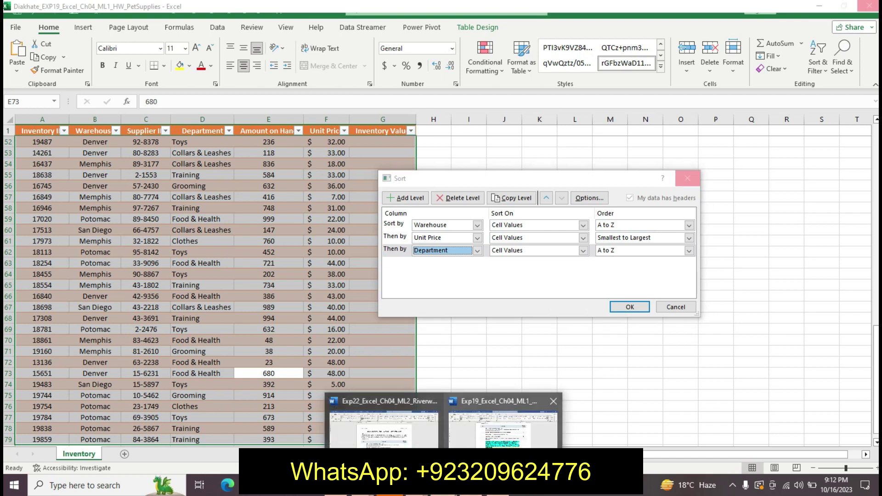
# Check the department order listed in step 5 of the Word instructions.
pyautogui.click(505, 427)
pyautogui.moveTo(538, 276)
pyautogui.mouseDown()
pyautogui.moveTo(553, 292)
pyautogui.moveTo(487, 298)
pyautogui.mouseUp()
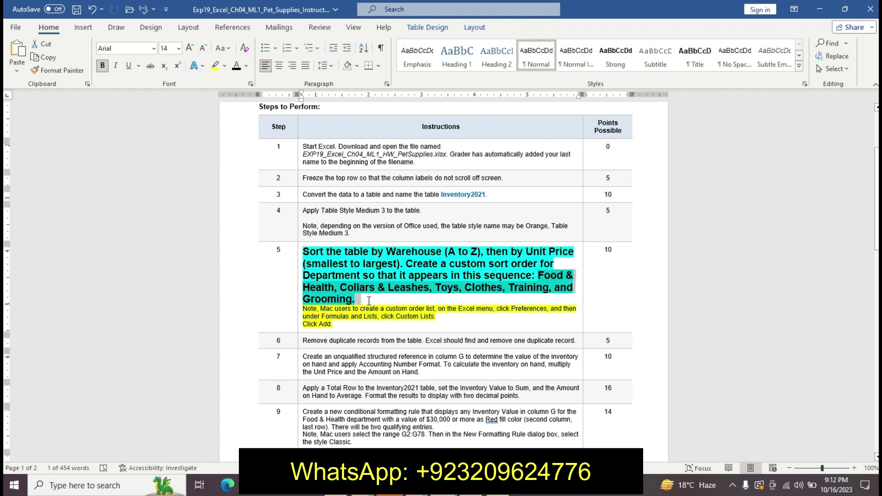
pyautogui.moveTo(369, 301); pyautogui.dragTo(353, 306)
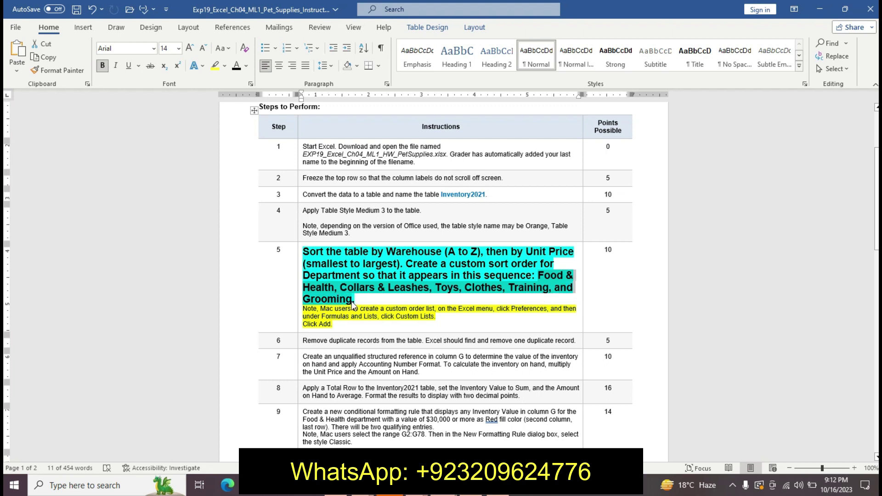
pyautogui.hotkey('alt', 'Tab')
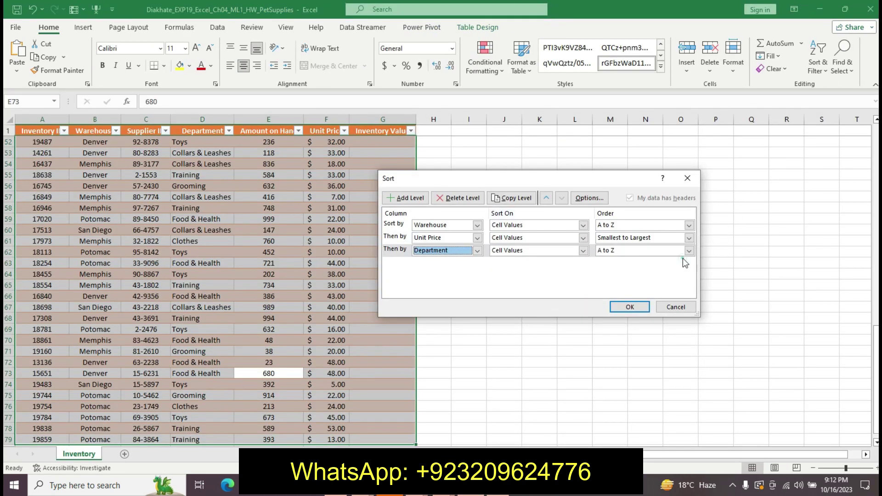
# Order Department by the Food & Health custom list and apply the three-level sort.
pyautogui.click(688, 250)
pyautogui.click(674, 279)
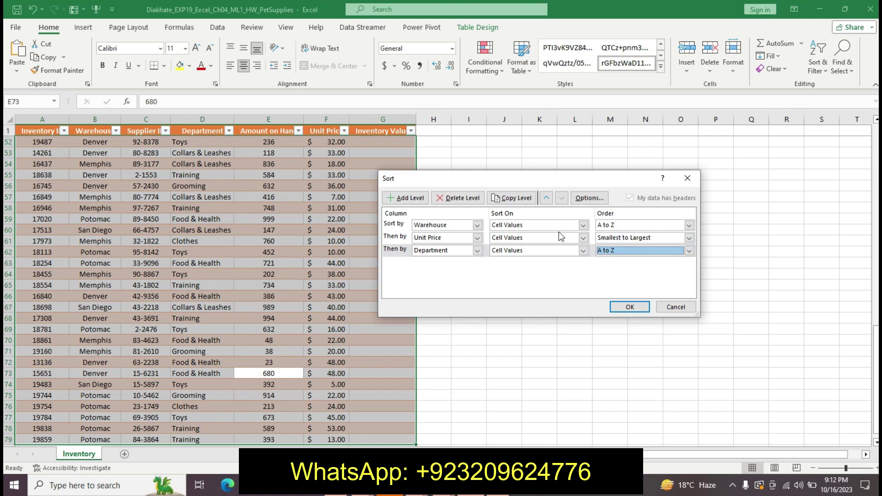
pyautogui.click(689, 250)
pyautogui.click(632, 276)
pyautogui.click(463, 235)
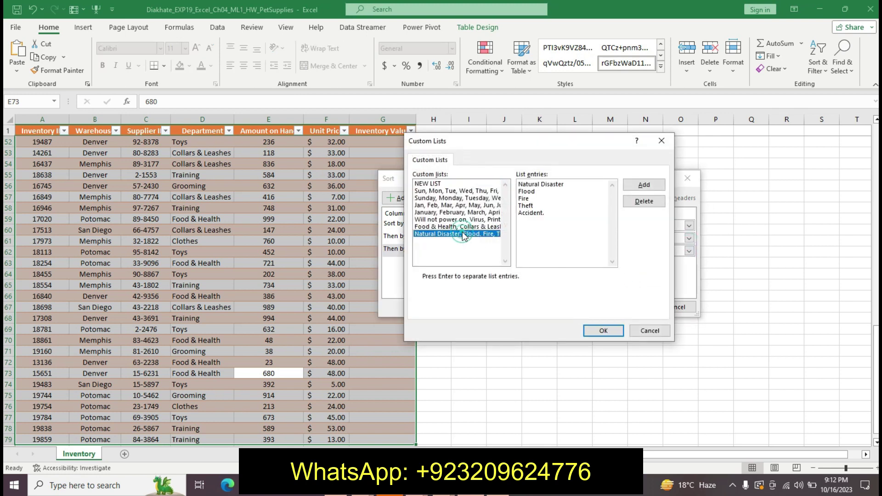
pyautogui.click(457, 227)
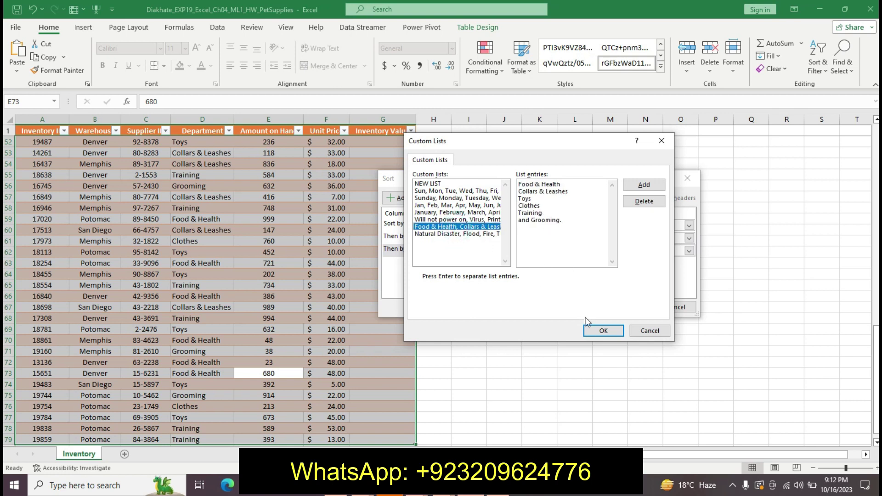
pyautogui.click(597, 332)
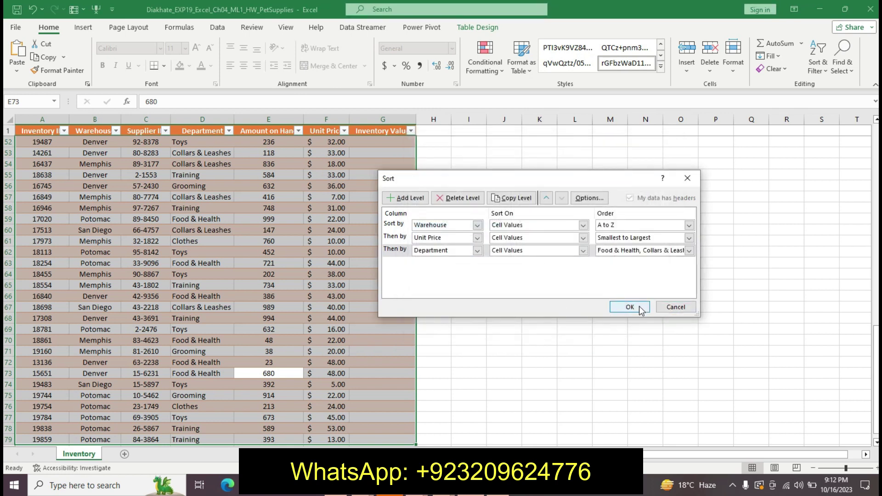
pyautogui.click(640, 310)
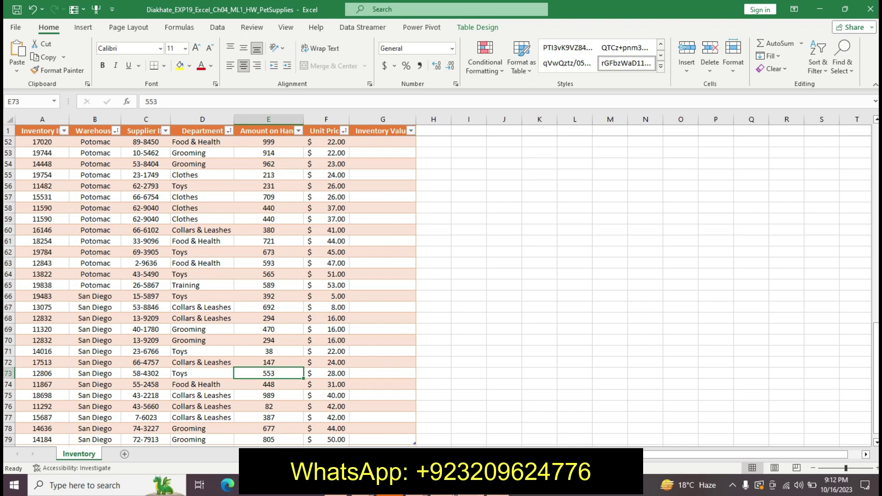
pyautogui.moveTo(455, 485)
pyautogui.click(478, 432)
# Restore step 5 to plain text and make step 6 14 pt bold with turquoise highlight.
pyautogui.hotkey('ctrl', 'z')
pyautogui.hotkey('ctrl', 'z')
pyautogui.hotkey('ctrl', 'z')
pyautogui.hotkey('ctrl', 'z')
pyautogui.hotkey('ctrl', 'z')
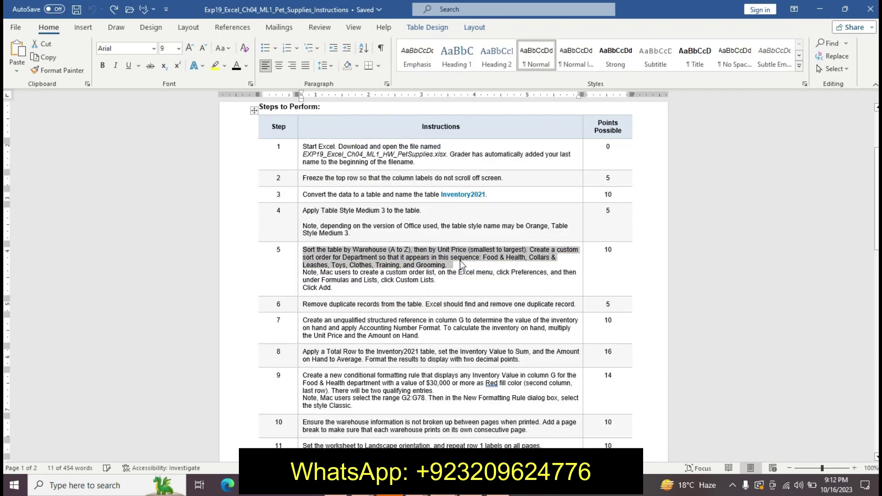
pyautogui.rightClick(298, 307)
pyautogui.click(363, 272)
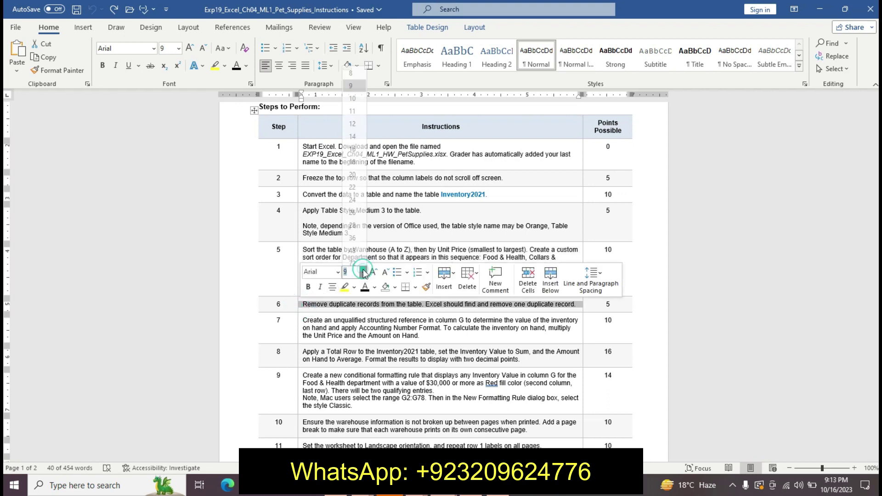
pyautogui.click(352, 132)
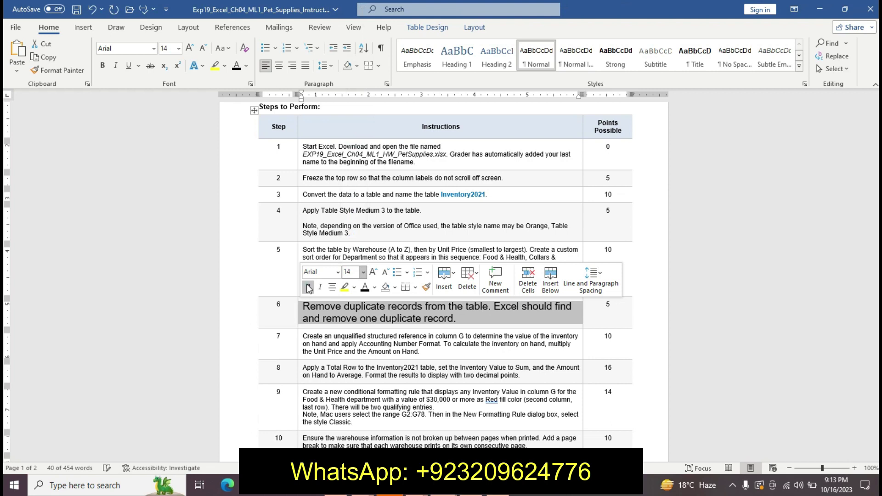
pyautogui.click(308, 287)
pyautogui.click(353, 287)
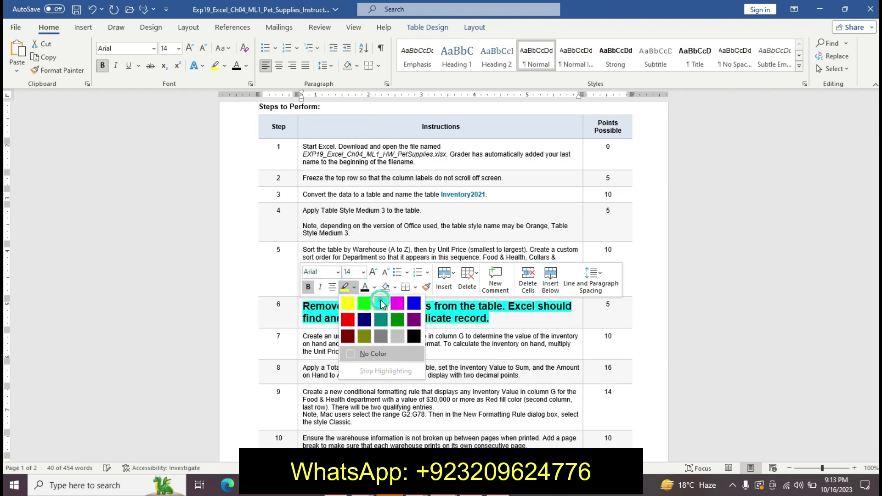
pyautogui.click(364, 301)
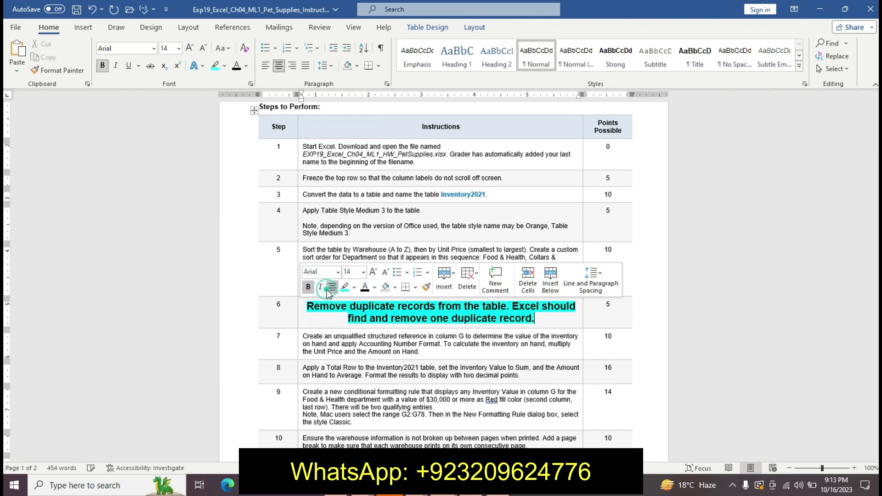
pyautogui.click(319, 327)
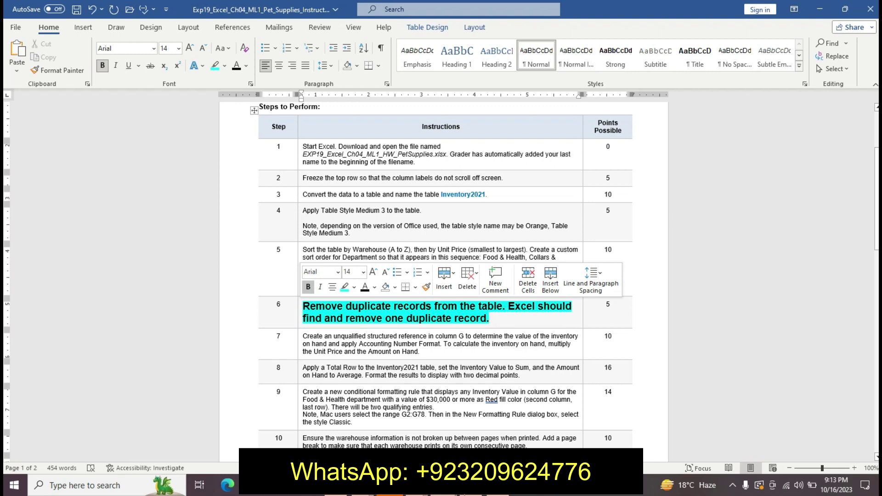
pyautogui.hotkey('alt', 'Tab')
pyautogui.click(387, 371)
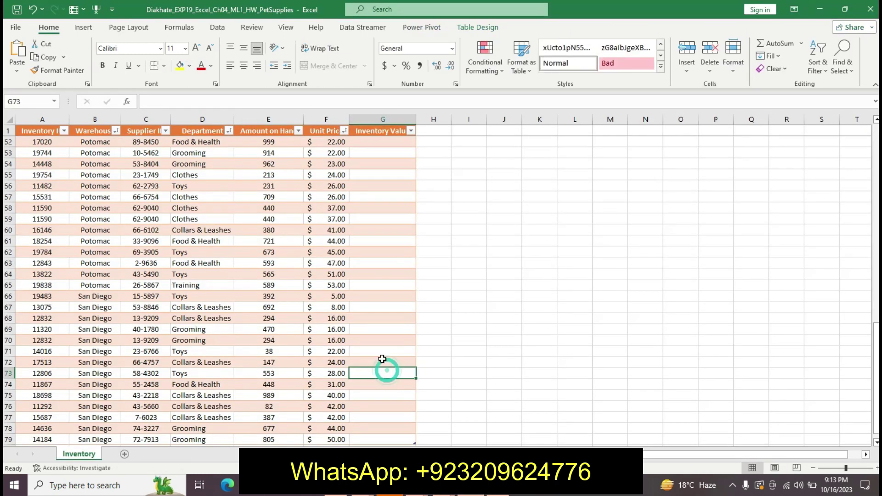
# Run Remove Duplicates on Inventory2021 with all columns checked, removing one record.
pyautogui.click(477, 28)
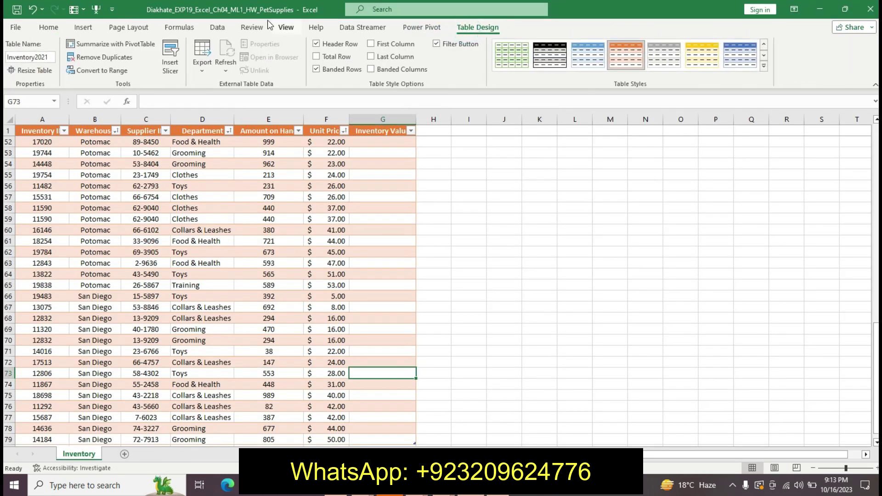
pyautogui.click(137, 57)
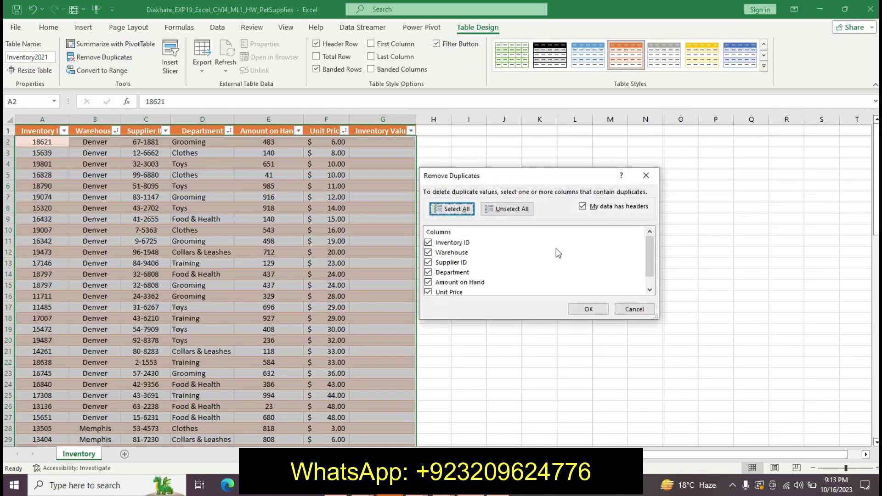
pyautogui.click(589, 309)
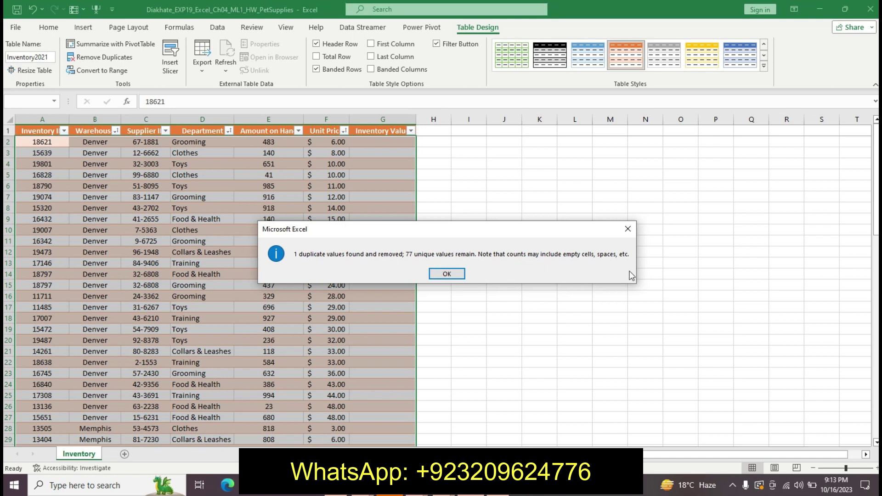
pyautogui.click(452, 274)
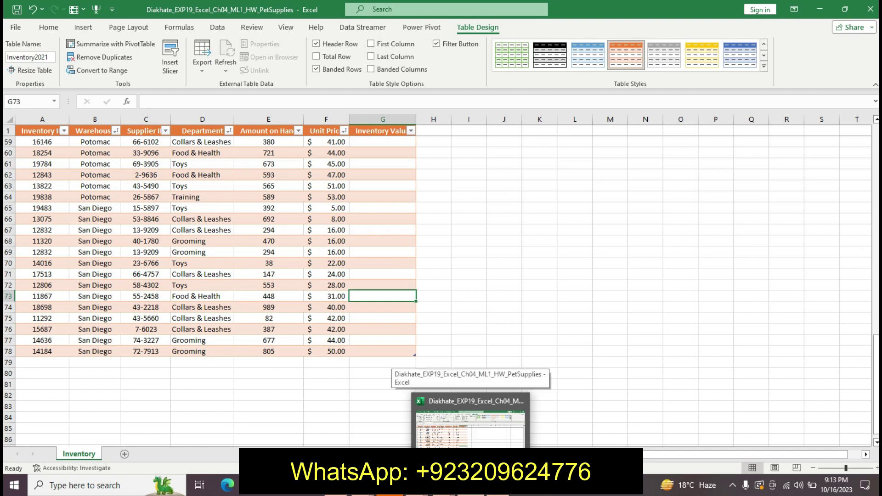
pyautogui.click(443, 485)
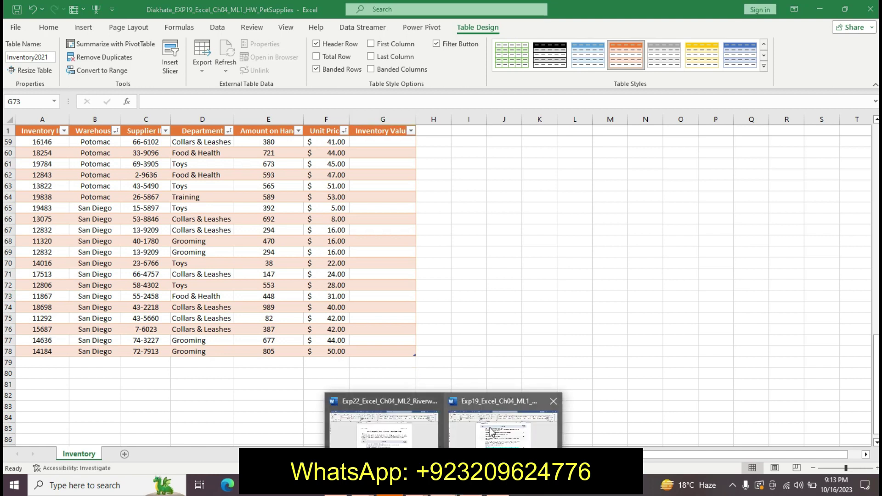
# Undo step 6's 14 pt bold turquoise formatting in the Word instructions.
pyautogui.click(491, 432)
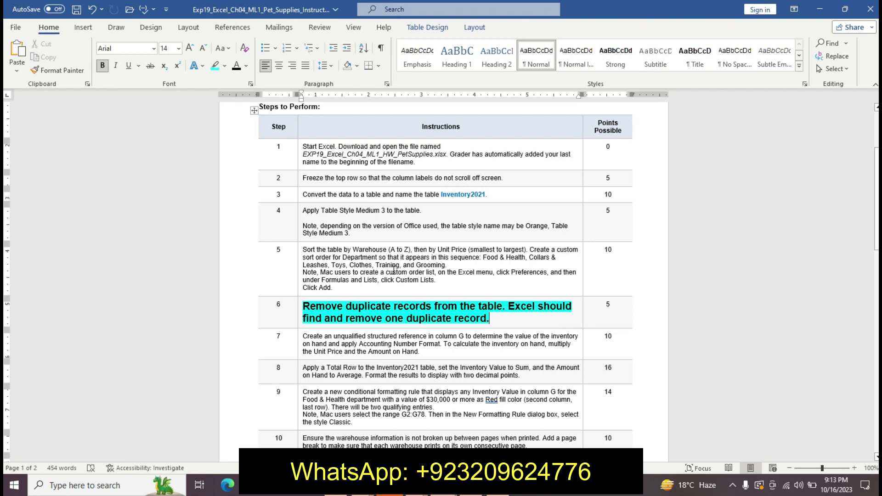
pyautogui.hotkey('ctrl', 'z')
pyautogui.hotkey('ctrl', 'z')
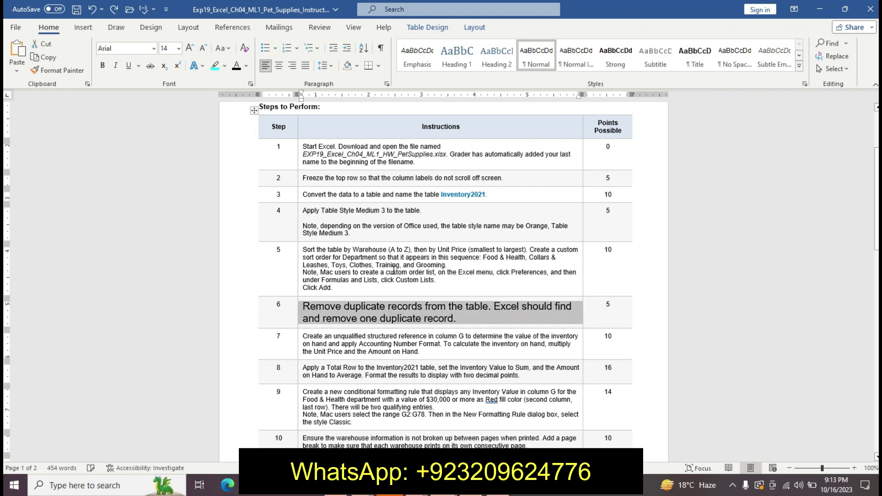
pyautogui.hotkey('ctrl', 'z')
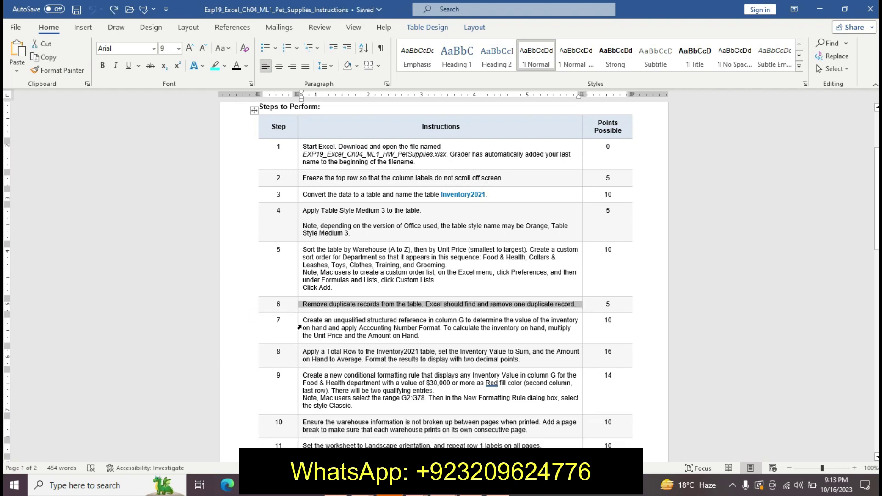
# Make step 7's instruction 14 pt bold with cyan highlight, then return to Excel.
pyautogui.click(299, 327)
pyautogui.click(364, 292)
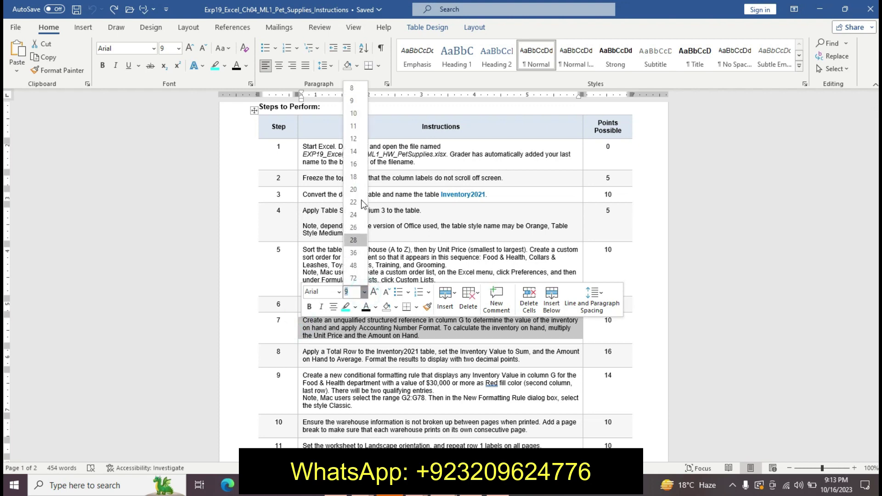
pyautogui.click(358, 150)
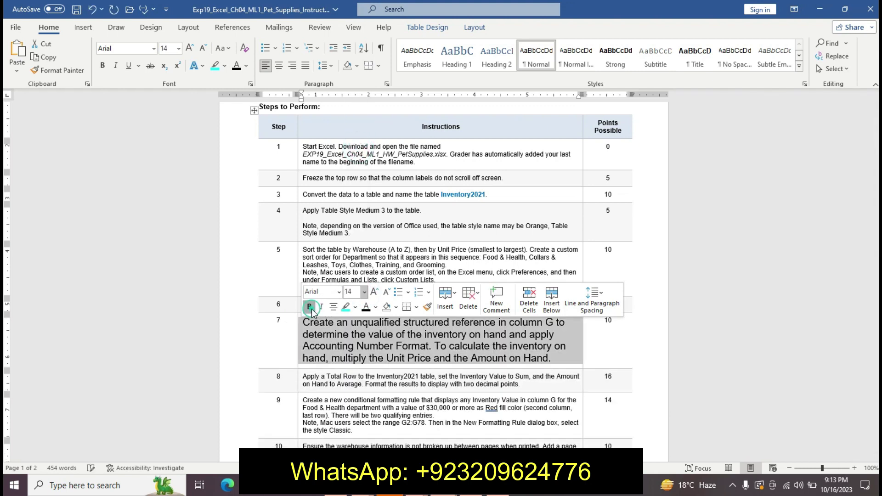
pyautogui.click(312, 307)
pyautogui.click(345, 307)
pyautogui.click(322, 335)
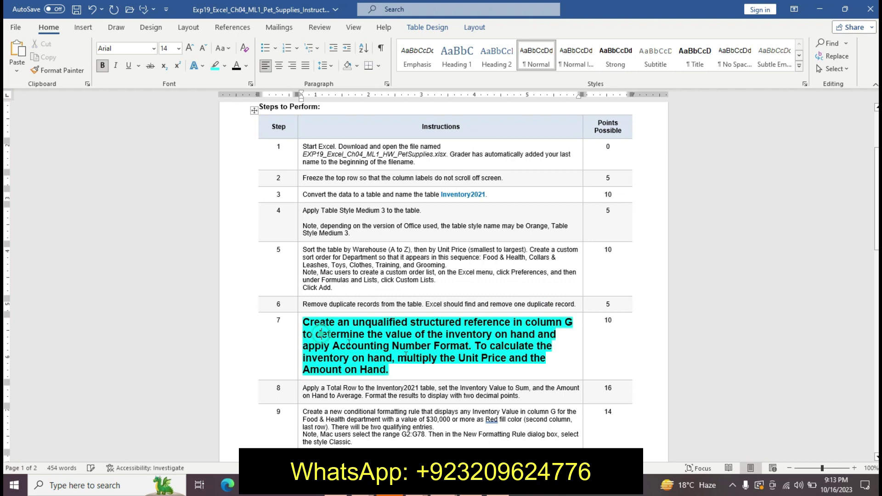
pyautogui.moveTo(322, 334); pyautogui.dragTo(501, 361)
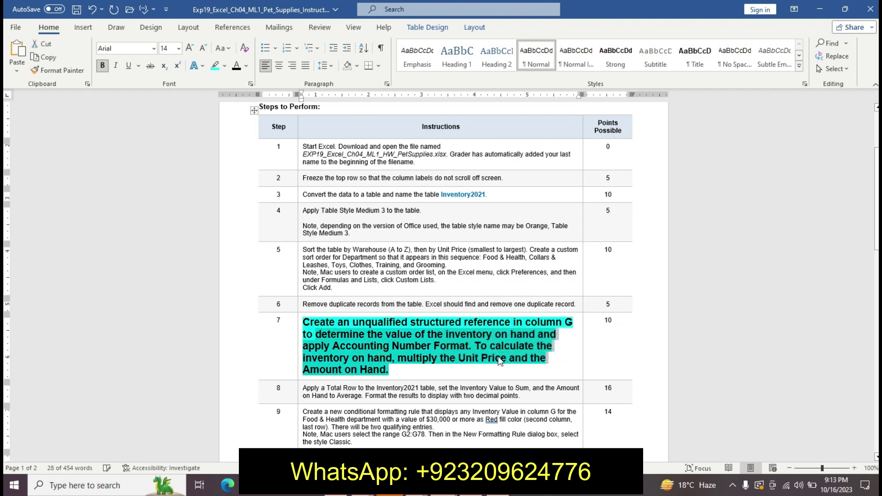
pyautogui.click(320, 330)
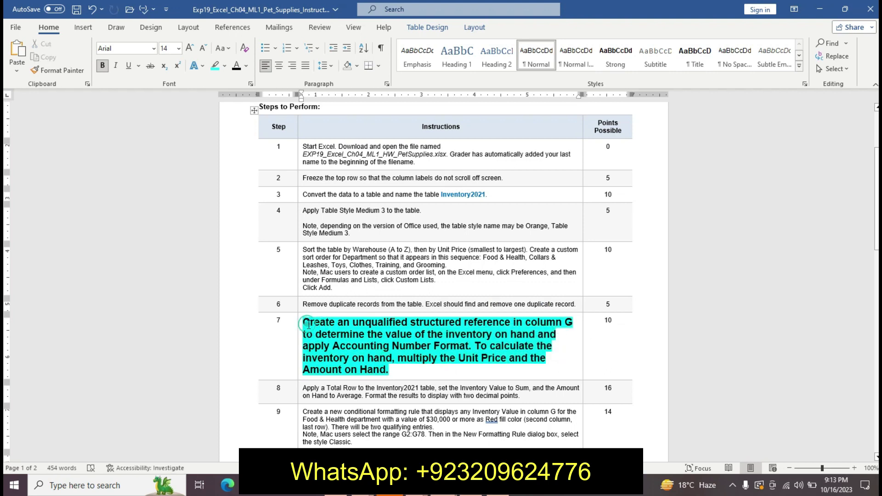
pyautogui.rightClick(432, 366)
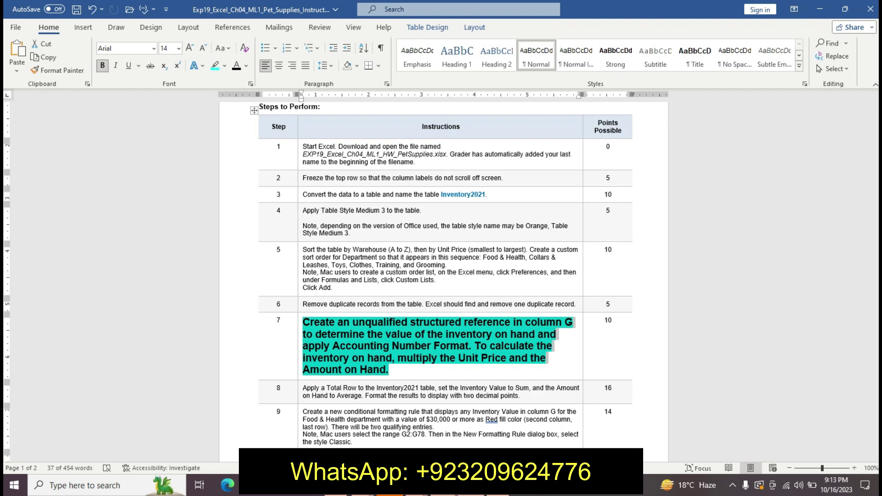
pyautogui.click(472, 418)
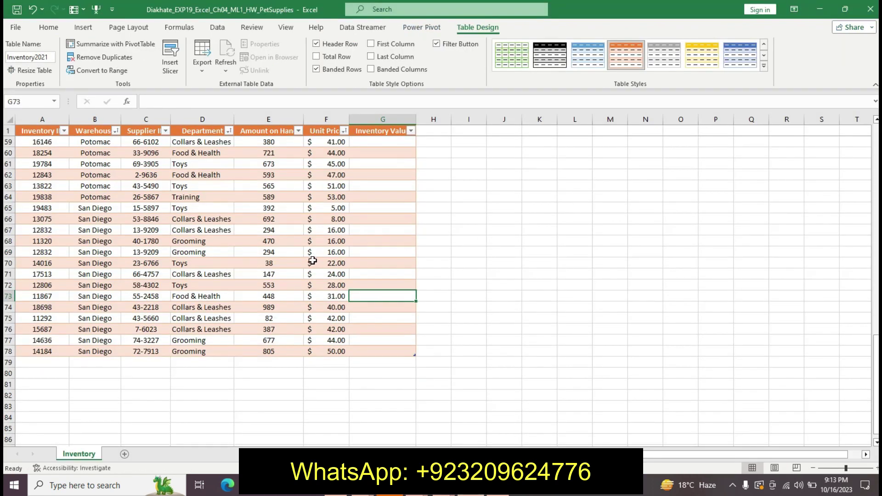
# Enter =[@[Amount on Hand]]*[@[Unit Price]] in G2 to fill the Inventory Value column.
pyautogui.click(875, 143)
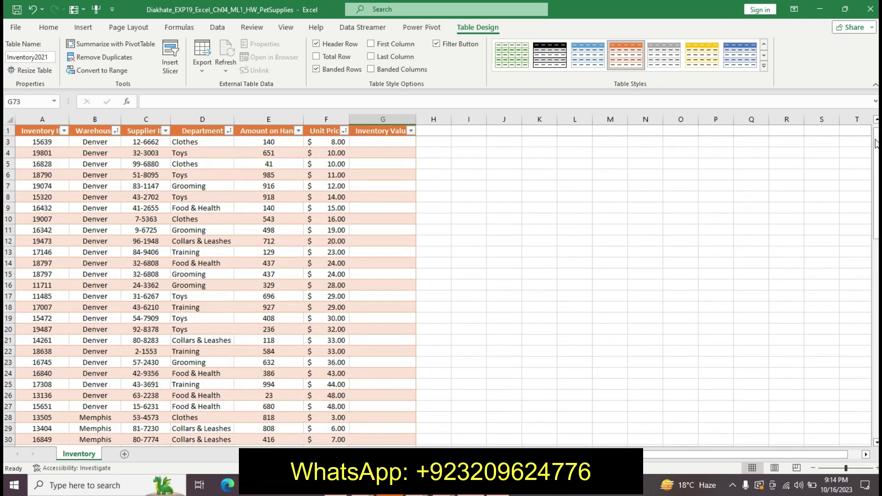
pyautogui.click(875, 120)
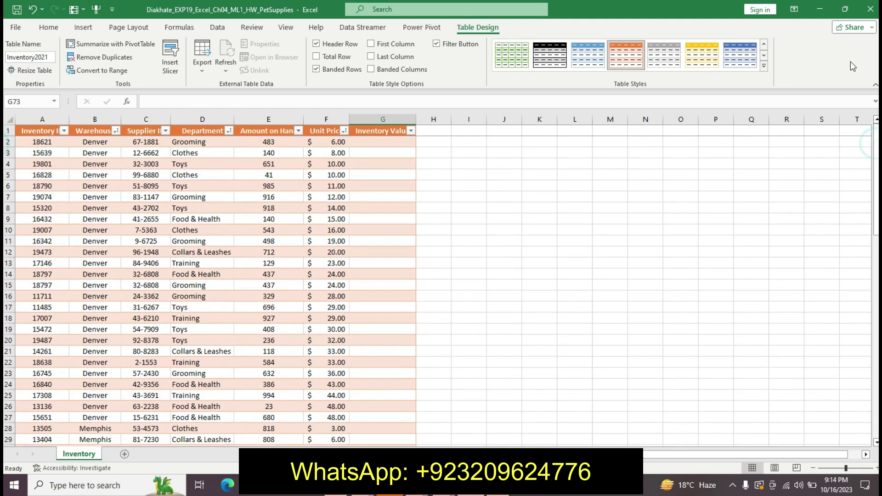
pyautogui.click(358, 141)
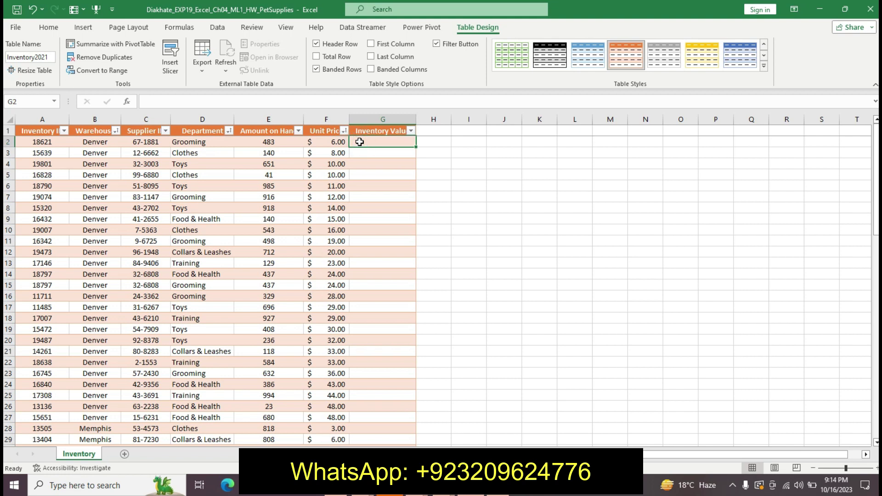
pyautogui.write('=')
pyautogui.click(341, 142)
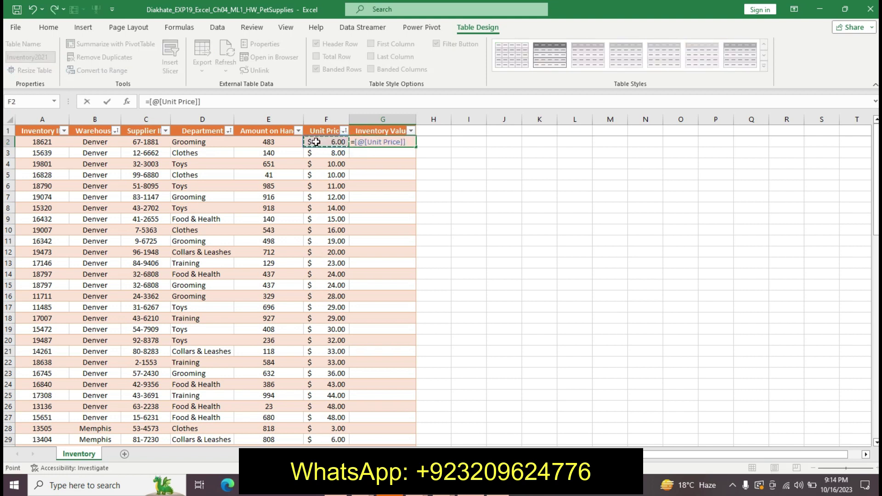
pyautogui.click(291, 146)
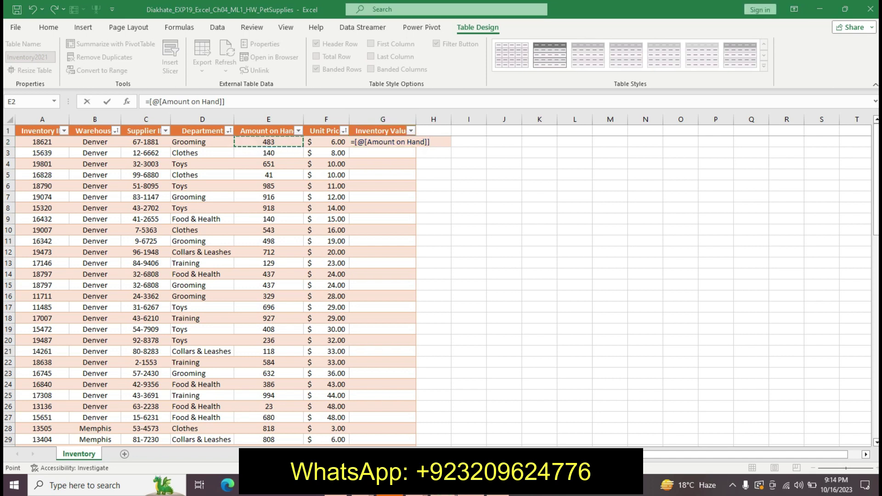
pyautogui.click(503, 420)
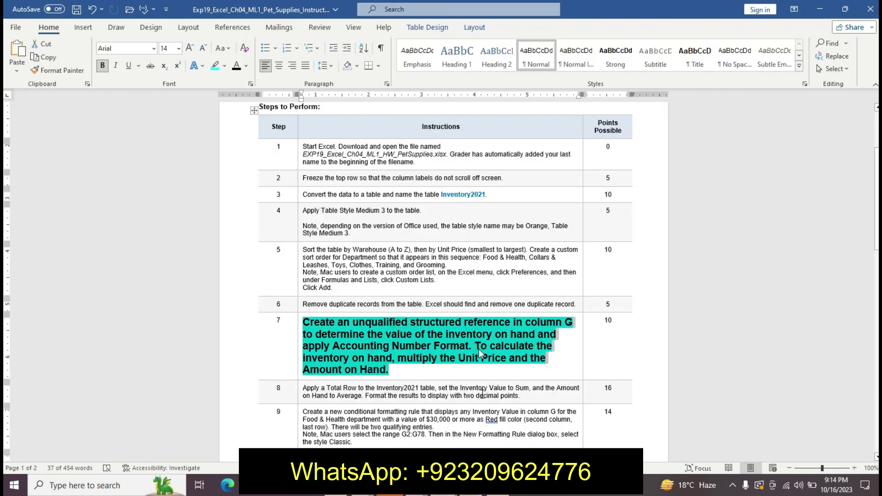
pyautogui.hotkey('alt', 'Tab')
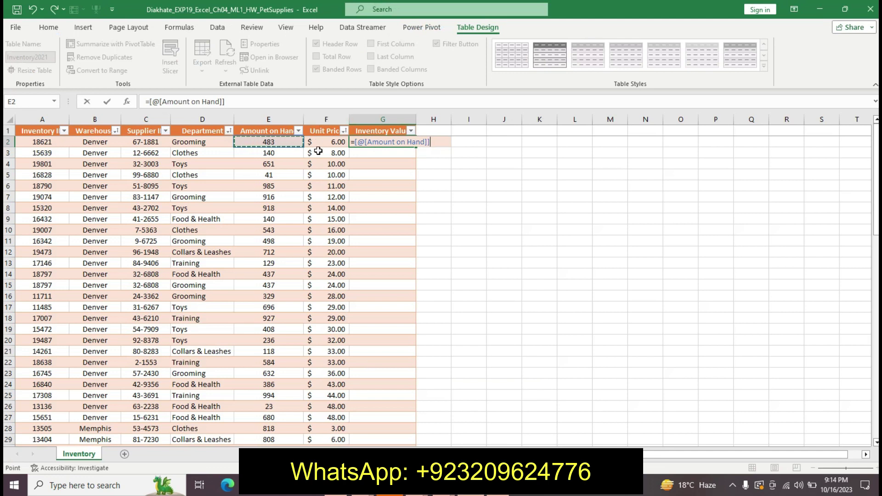
pyautogui.write('*')
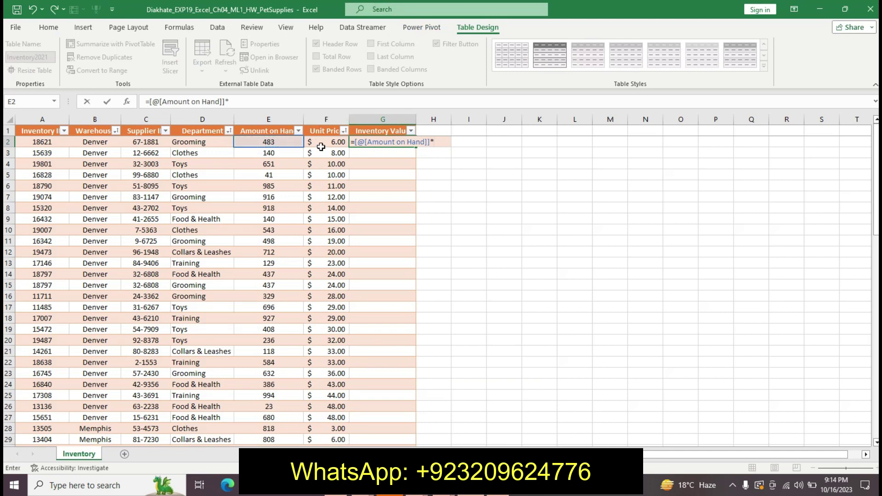
pyautogui.click(320, 146)
pyautogui.press('Return')
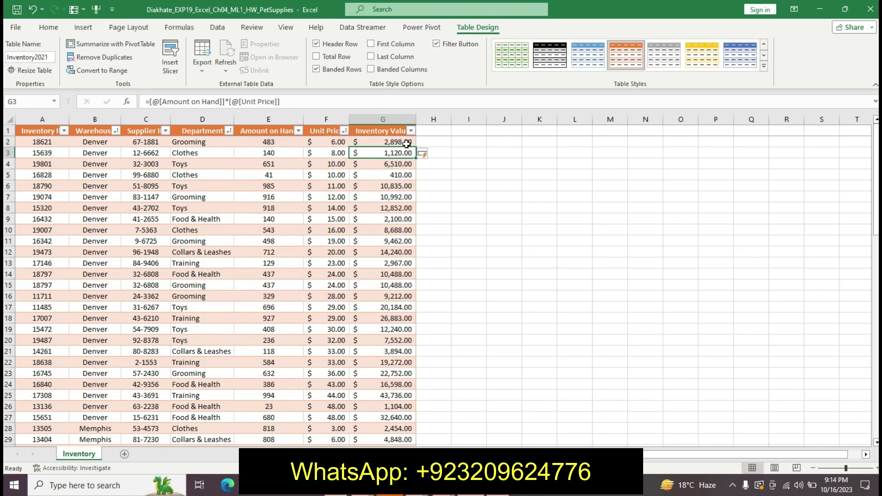
# Check the Word instructions and show Excel's Home tab formatting commands.
pyautogui.click(434, 487)
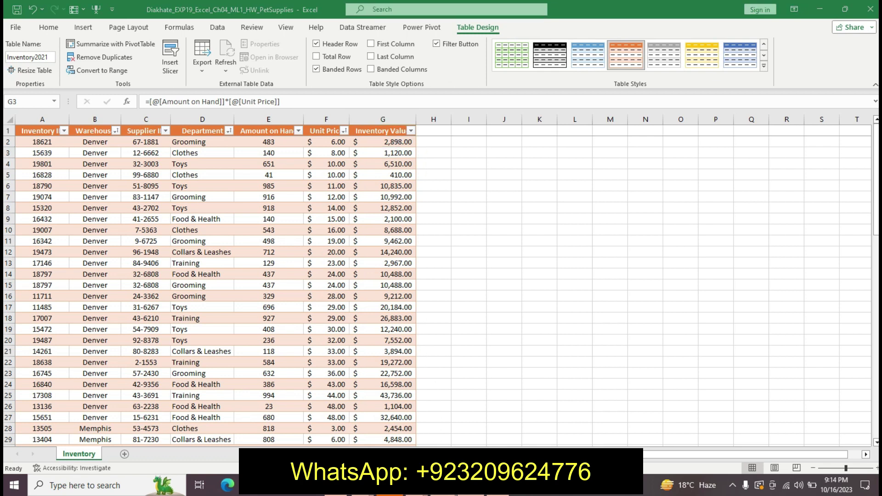
pyautogui.moveTo(389, 485)
pyautogui.click(405, 441)
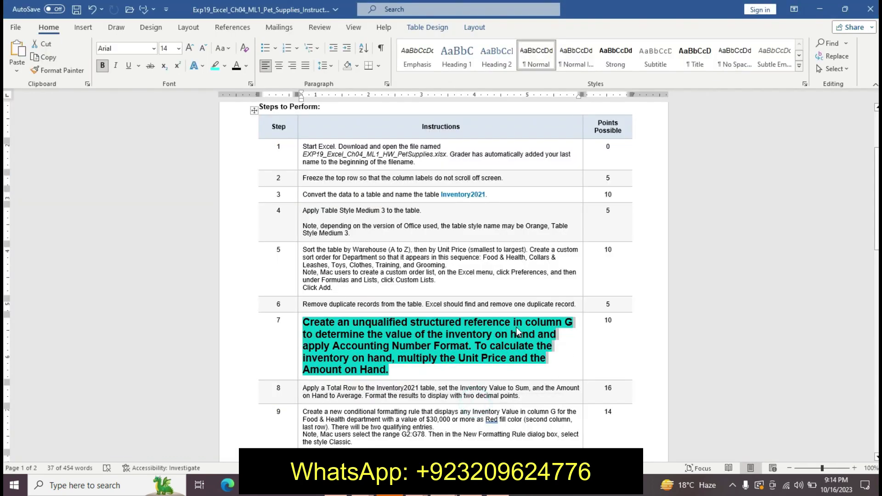
pyautogui.click(443, 492)
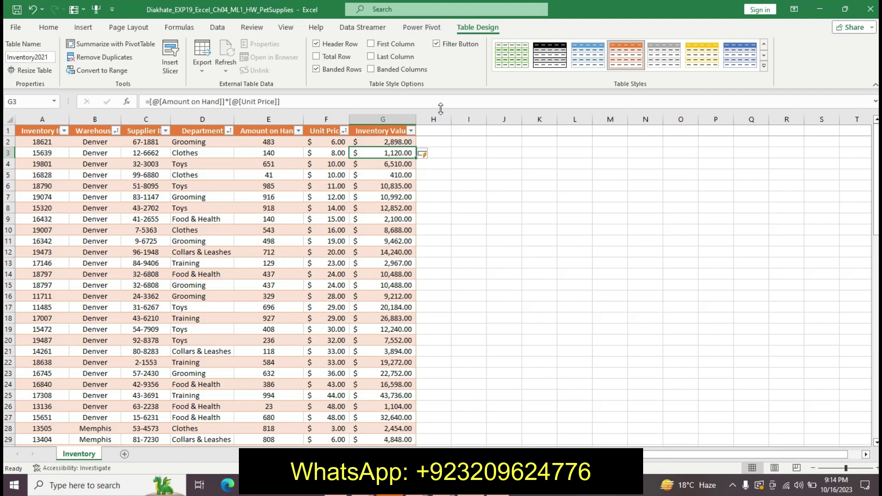
pyautogui.click(48, 27)
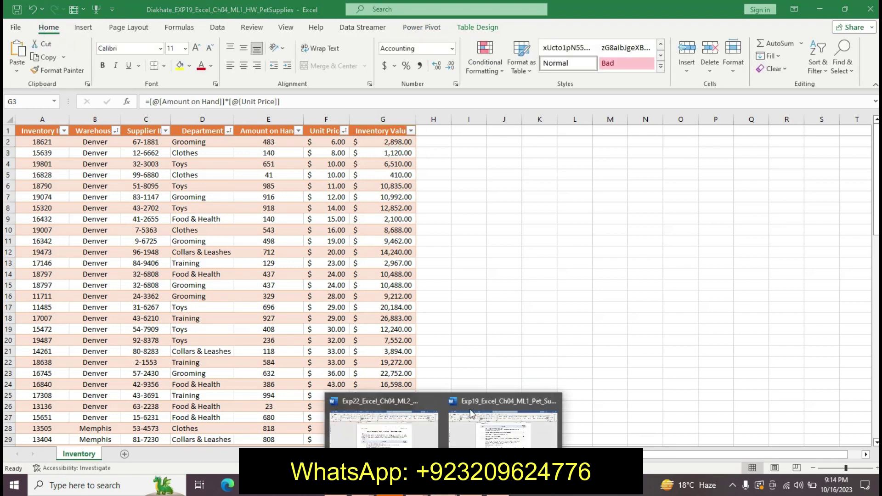
pyautogui.moveTo(441, 485)
pyautogui.click(476, 408)
# Undo step 7's formatting to restore plain 9 pt text.
pyautogui.moveTo(244, 186)
pyautogui.hotkey('ctrl', 'z')
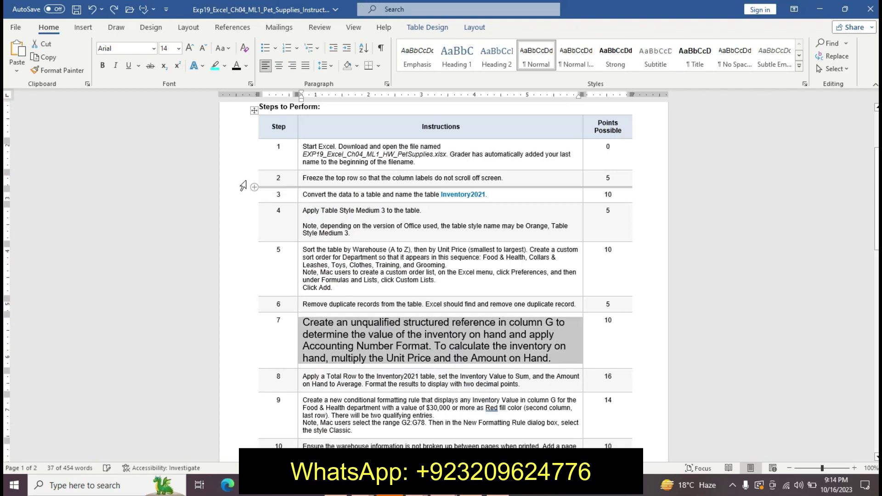
pyautogui.hotkey('ctrl', 'z')
pyautogui.hotkey('ctrl', 'z')
pyautogui.moveTo(877, 199); pyautogui.dragTo(877, 230)
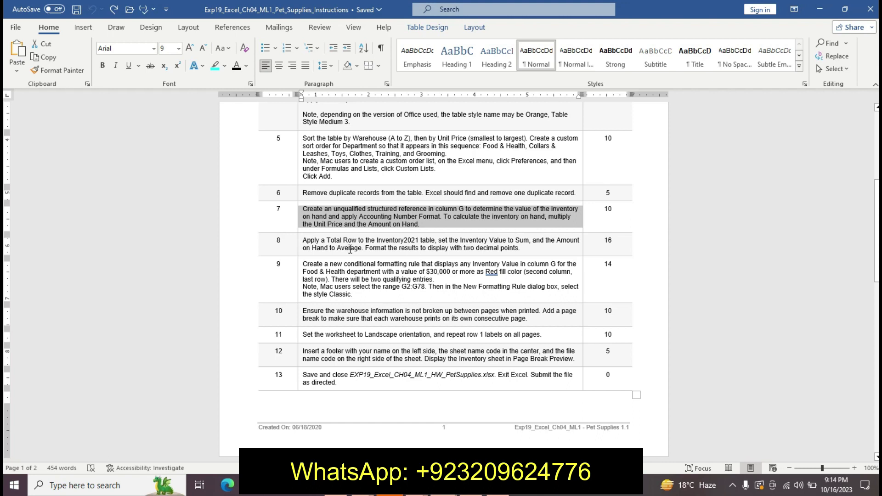
# Make step 8's Total Row instruction 16 pt bold with cyan highlight.
pyautogui.click(304, 244)
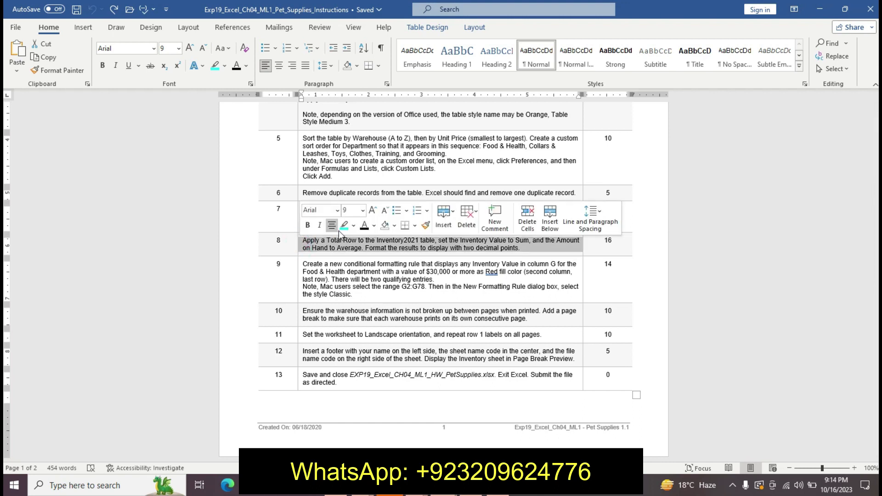
pyautogui.click(365, 212)
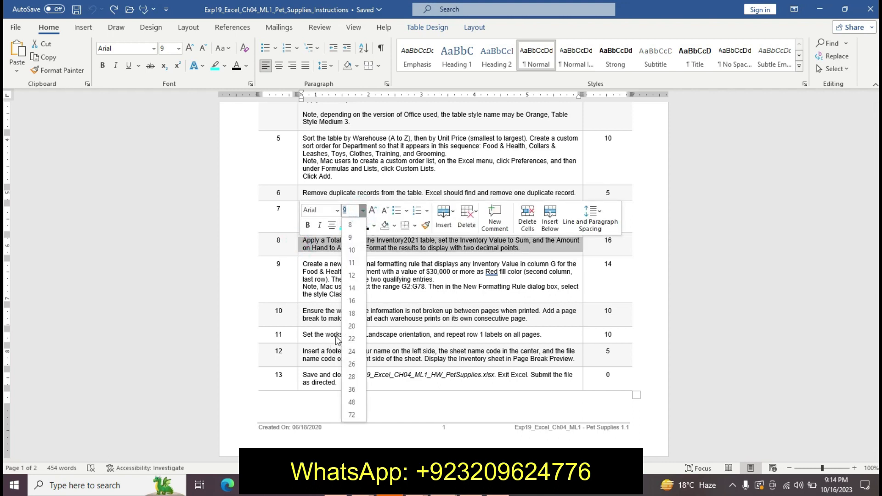
pyautogui.click(352, 300)
pyautogui.click(307, 225)
pyautogui.click(349, 225)
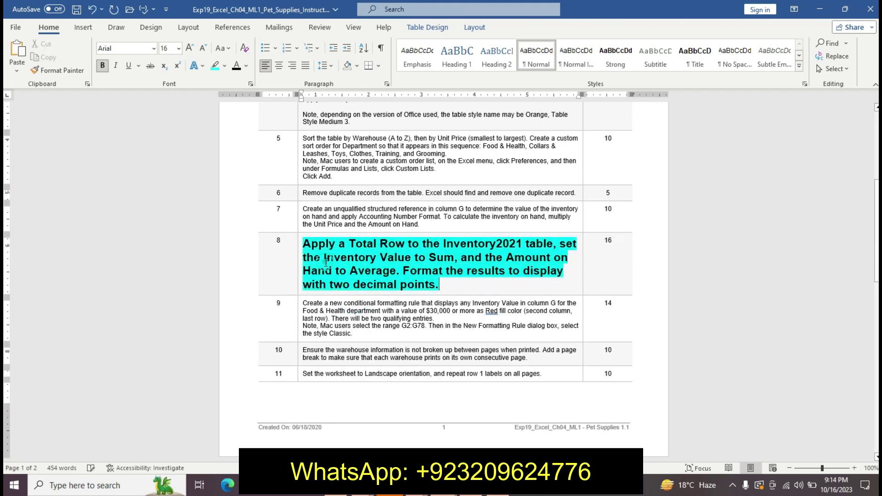
pyautogui.moveTo(876, 261); pyautogui.dragTo(877, 236)
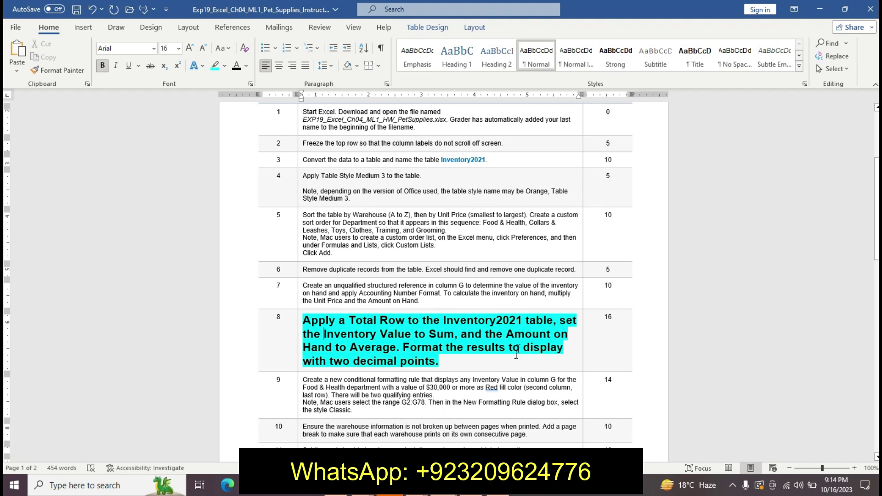
pyautogui.hotkey('alt', 'Tab')
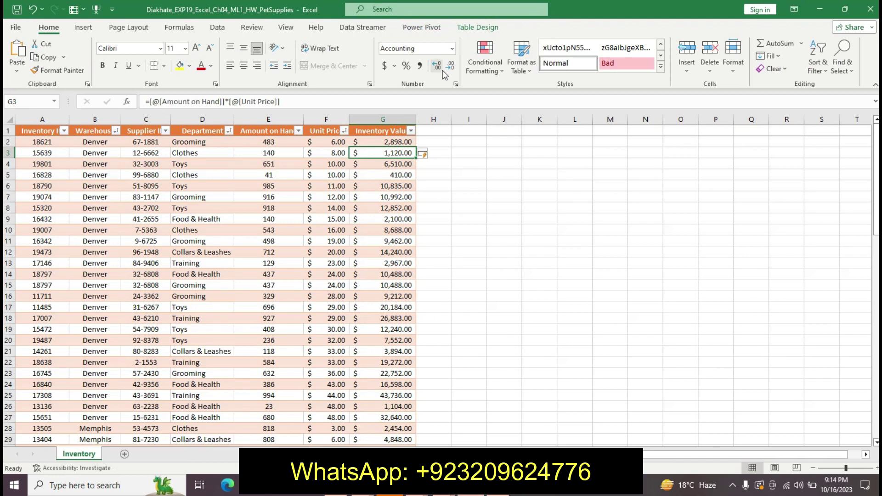
# Turn on the Total Row for the Inventory2021 table.
pyautogui.click(470, 32)
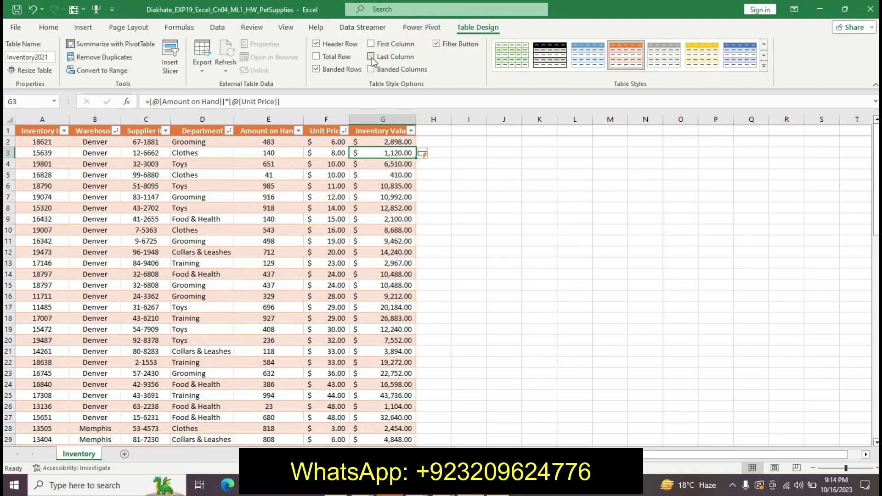
pyautogui.click(333, 60)
pyautogui.moveTo(876, 184); pyautogui.dragTo(875, 388)
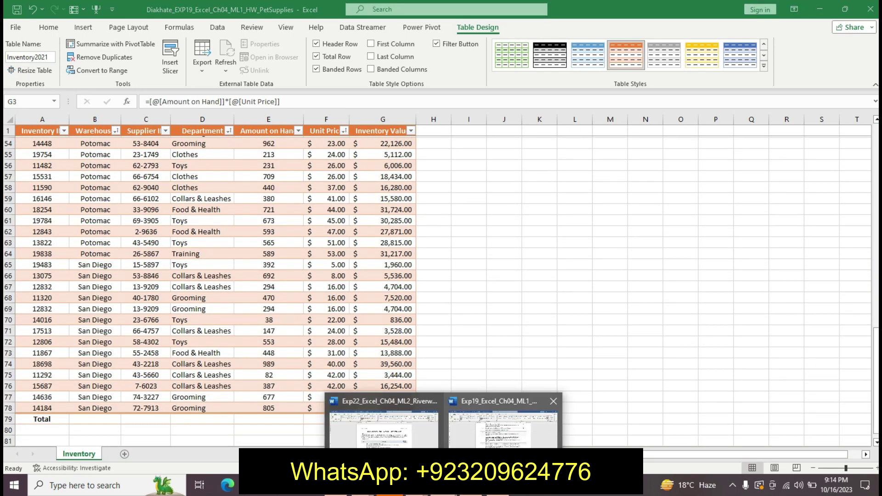
pyautogui.click(478, 418)
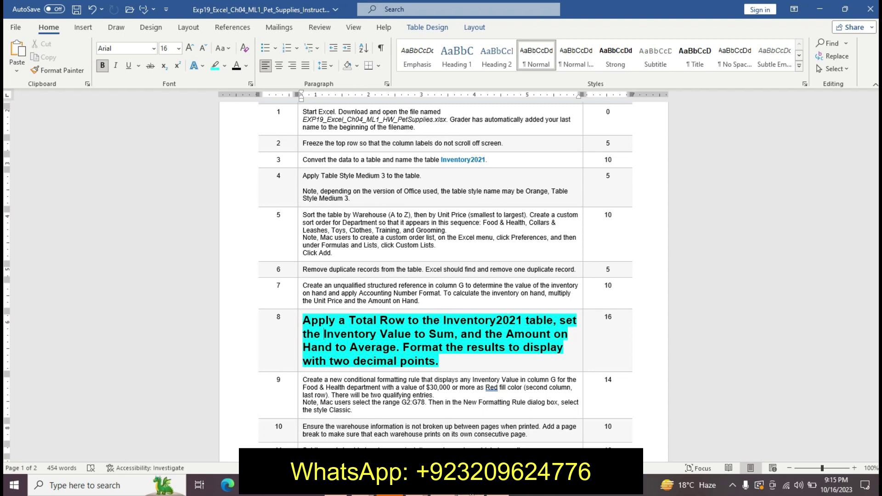
pyautogui.hotkey('alt', 'Tab')
# Set the Inventory Value total in G79 to Sum, giving 1,046,795.00.
pyautogui.click(410, 419)
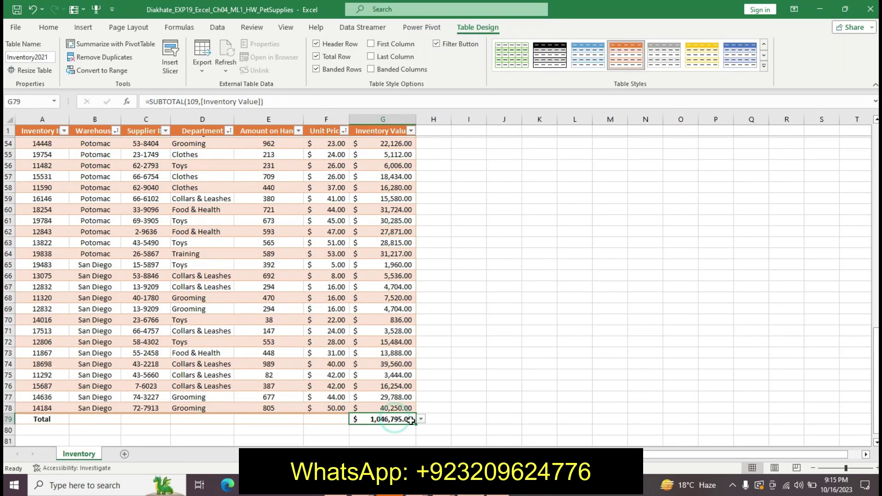
pyautogui.click(421, 419)
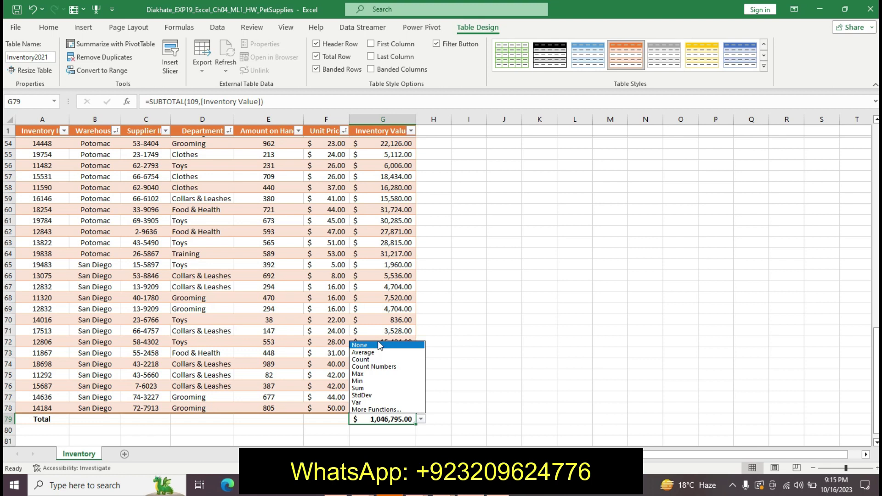
pyautogui.click(374, 388)
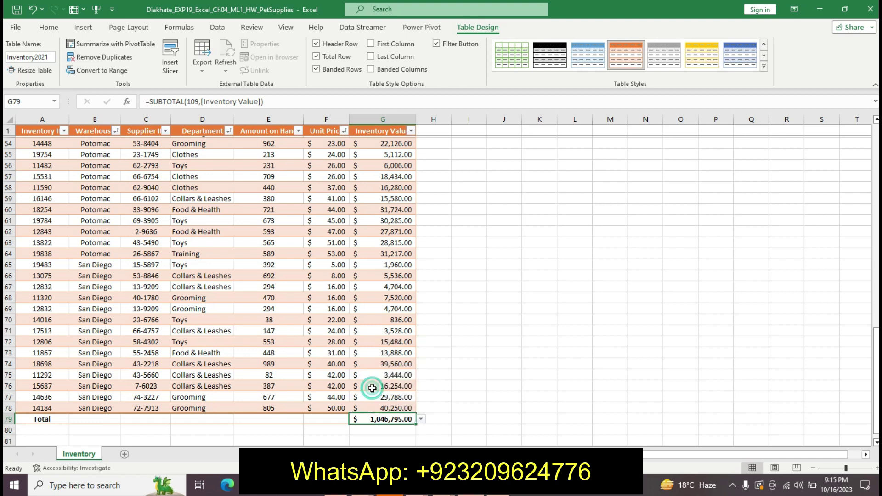
pyautogui.click(421, 419)
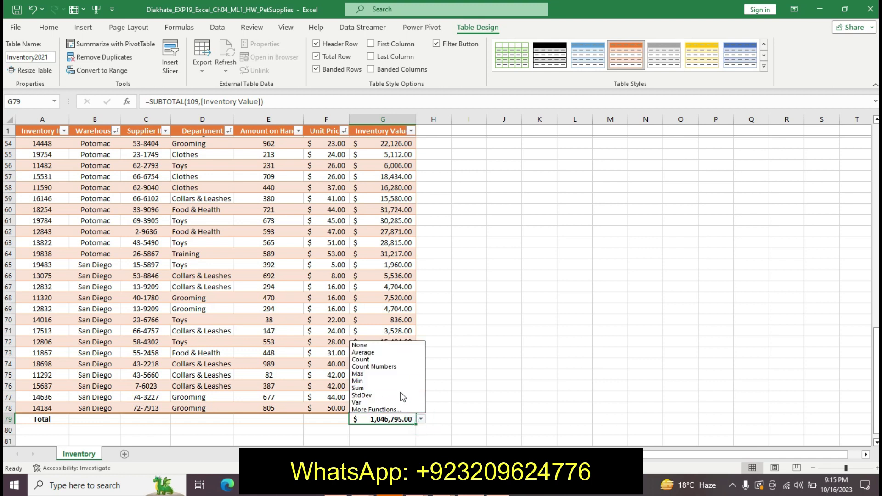
pyautogui.click(381, 388)
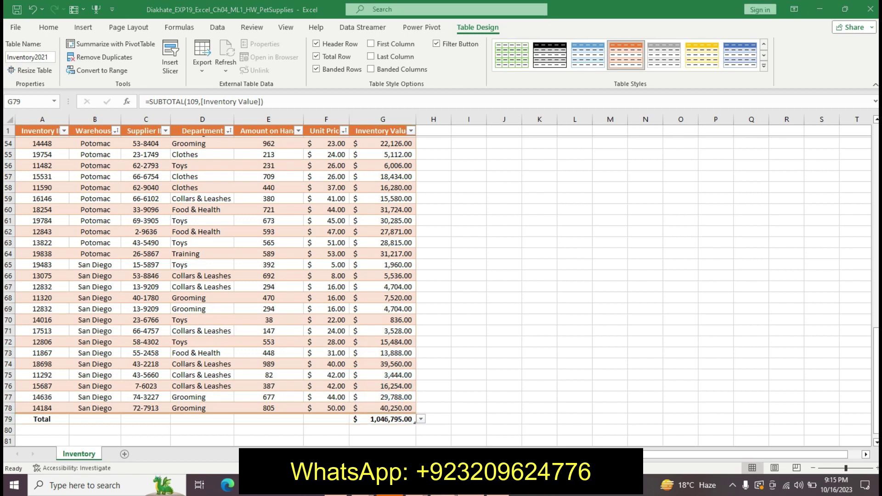
pyautogui.click(503, 418)
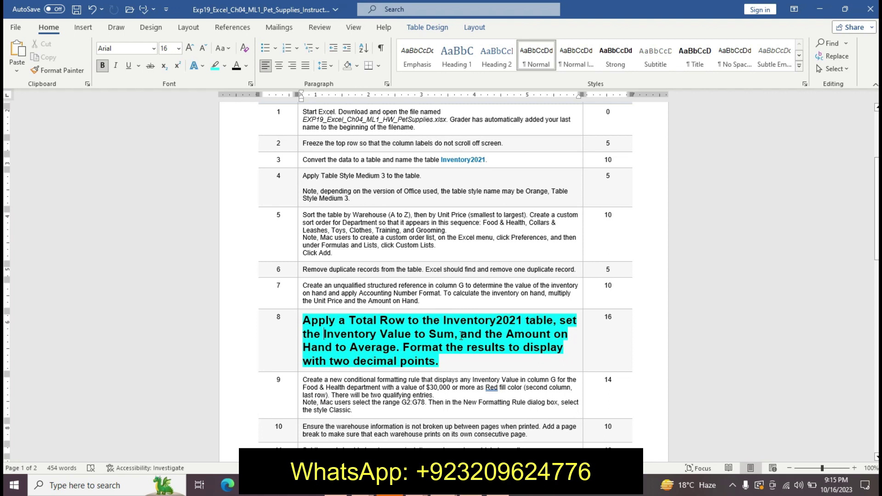
# Reread step 8's Amount on Hand Average requirement in Word, then return to Excel.
pyautogui.moveTo(461, 336); pyautogui.dragTo(394, 352)
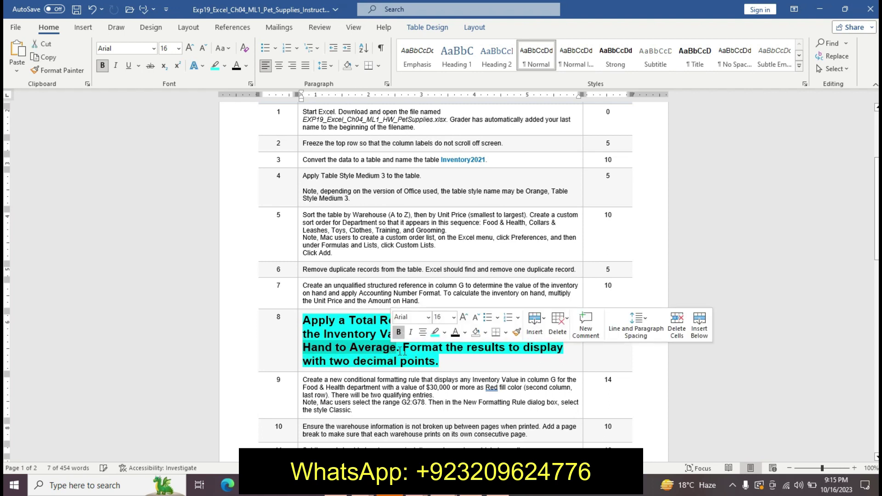
pyautogui.click(409, 350)
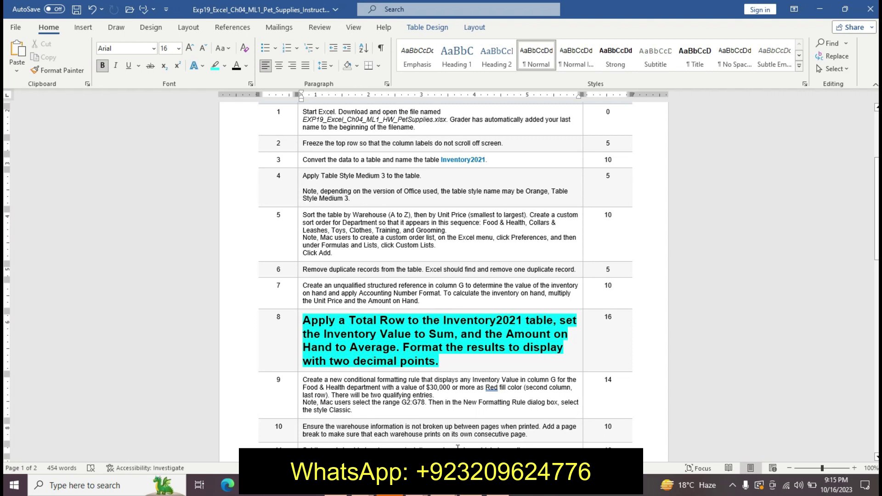
pyautogui.hotkey('alt', 'Tab')
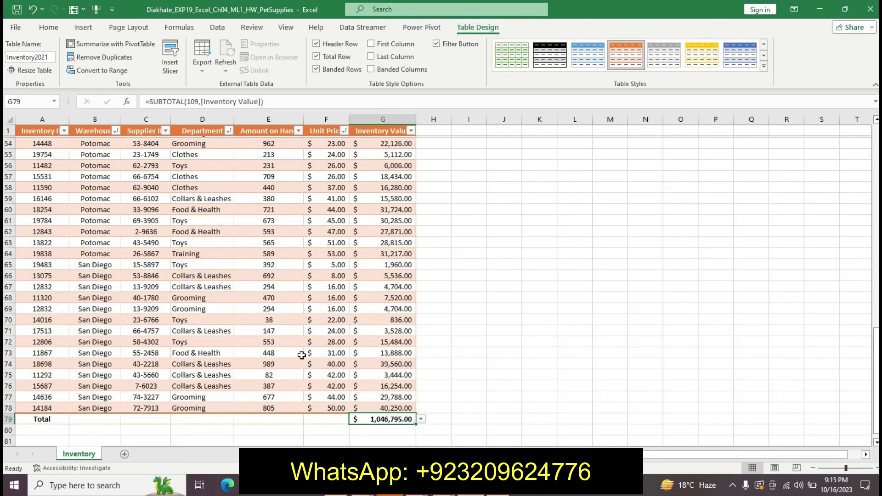
# Set the Amount on Hand total in E79 to Average, showing 514.1688312.
pyautogui.click(290, 425)
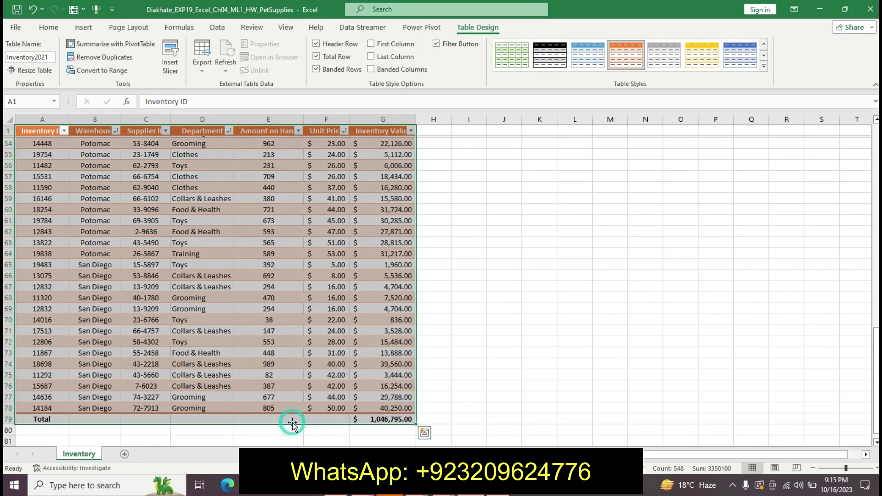
pyautogui.click(292, 418)
pyautogui.click(308, 419)
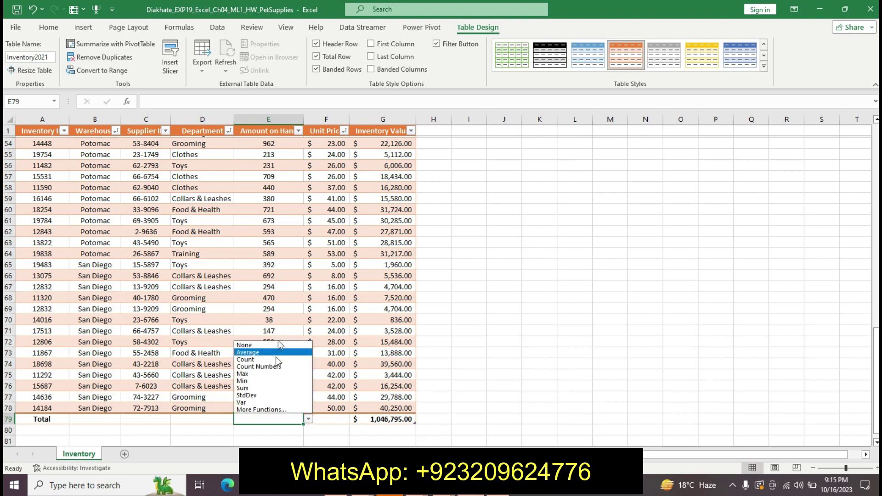
pyautogui.click(258, 409)
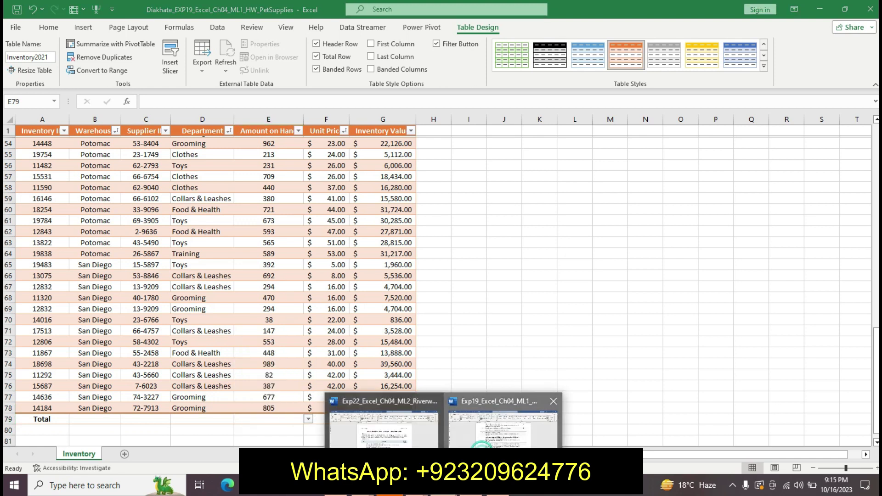
pyautogui.moveTo(390, 485)
pyautogui.click(503, 421)
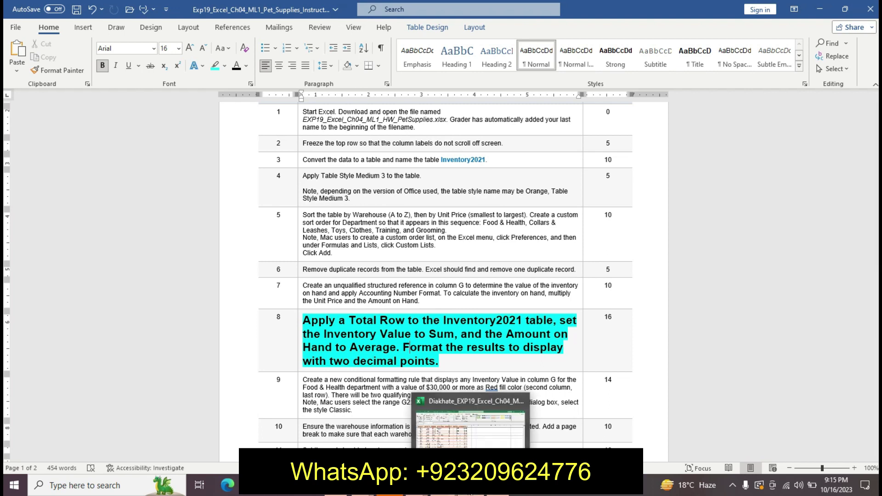
pyautogui.click(441, 420)
pyautogui.click(310, 420)
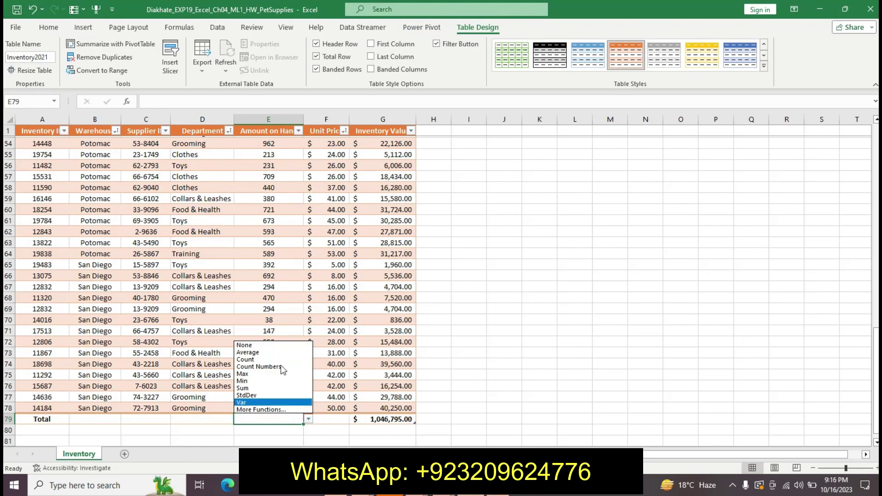
pyautogui.click(269, 352)
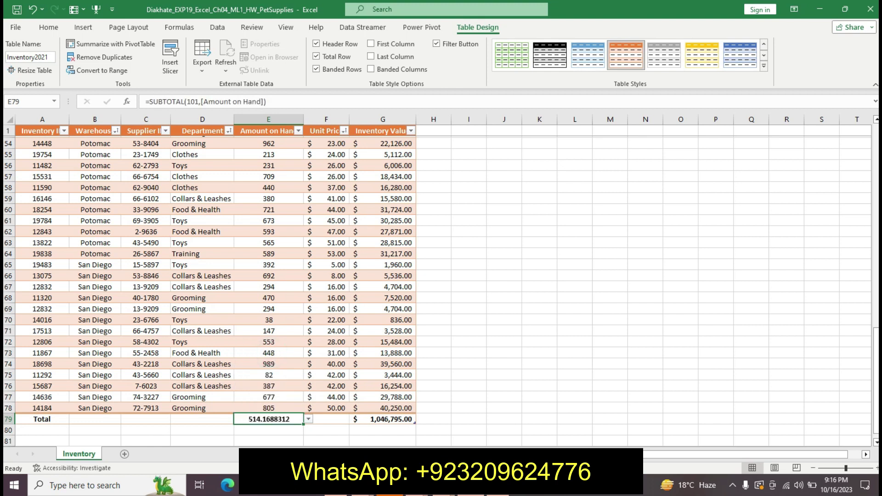
pyautogui.click(466, 428)
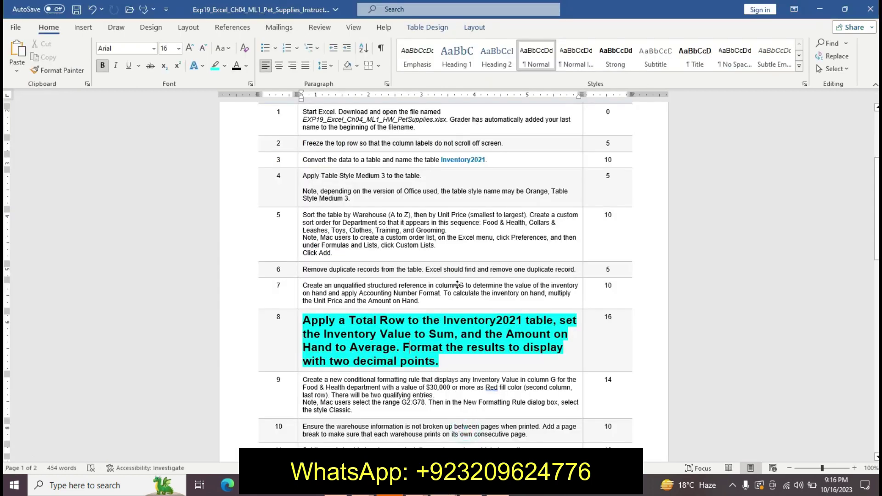
# Trim the Amount on Hand average in E79 to two decimals, showing 514.17.
pyautogui.click(452, 435)
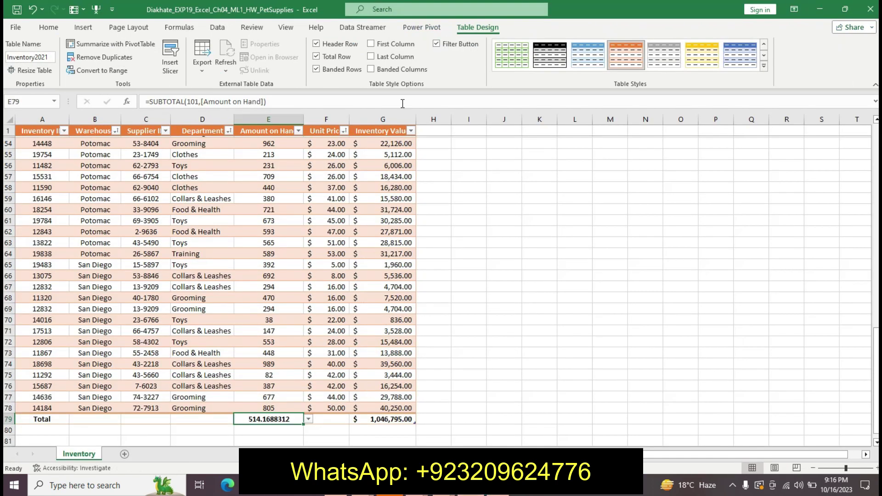
pyautogui.click(49, 27)
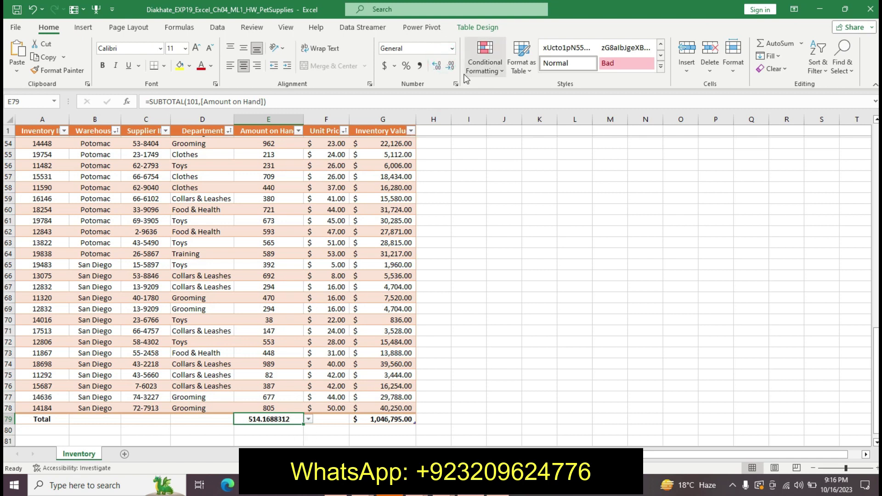
pyautogui.click(450, 65)
pyautogui.click(450, 66)
pyautogui.click(450, 66)
pyautogui.click(451, 66)
pyautogui.click(450, 66)
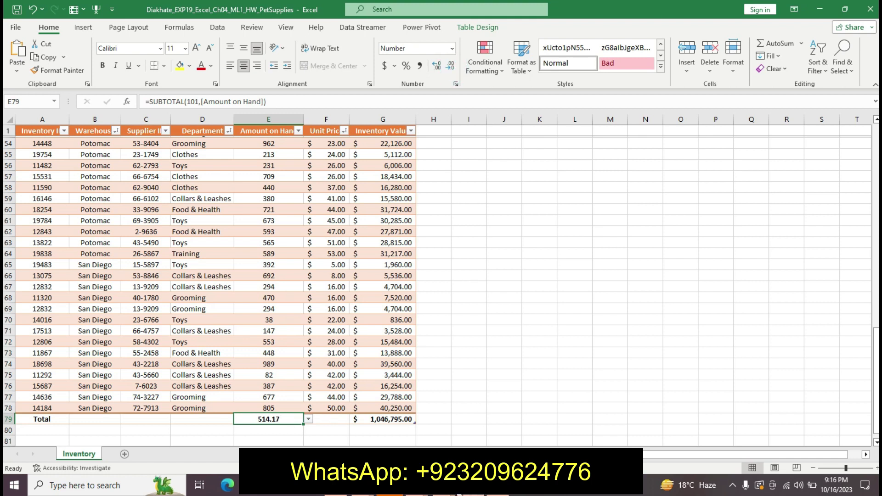
pyautogui.click(494, 441)
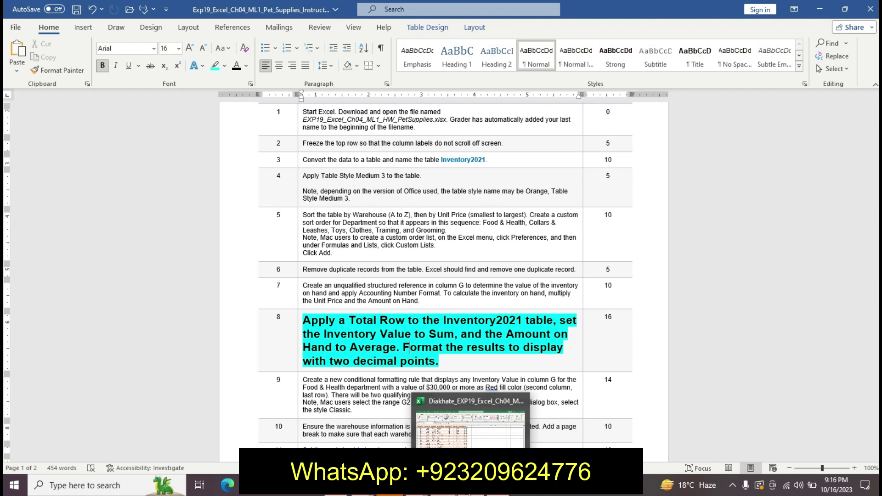
# Check the G79 Inventory Value total, then undo step 8's enlarged highlighting in Word.
pyautogui.moveTo(451, 485)
pyautogui.click(469, 429)
pyautogui.click(395, 419)
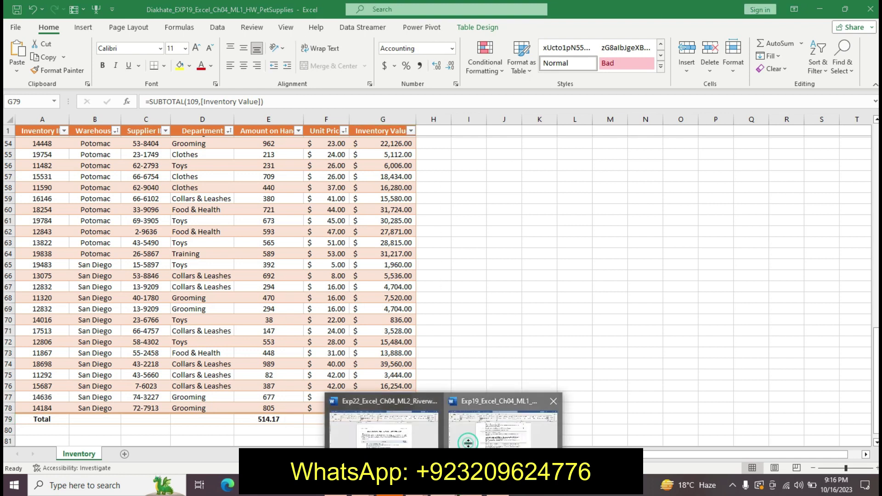
pyautogui.click(501, 428)
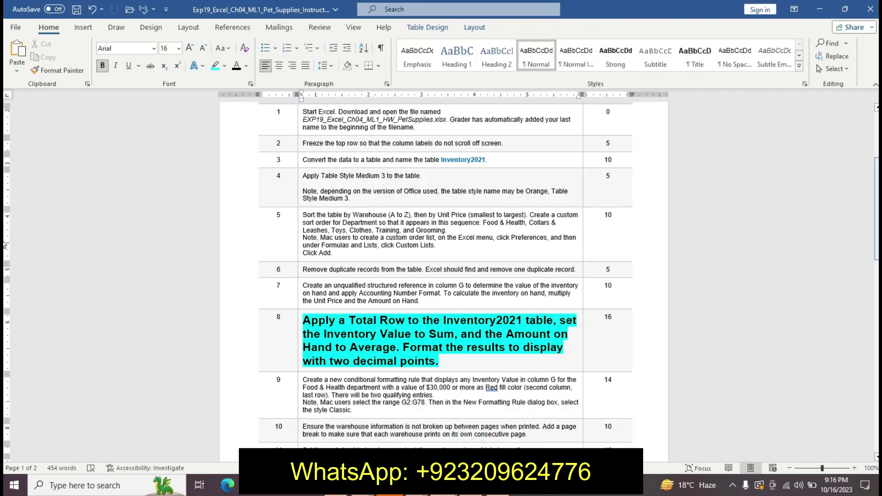
pyautogui.moveTo(876, 225); pyautogui.dragTo(877, 180)
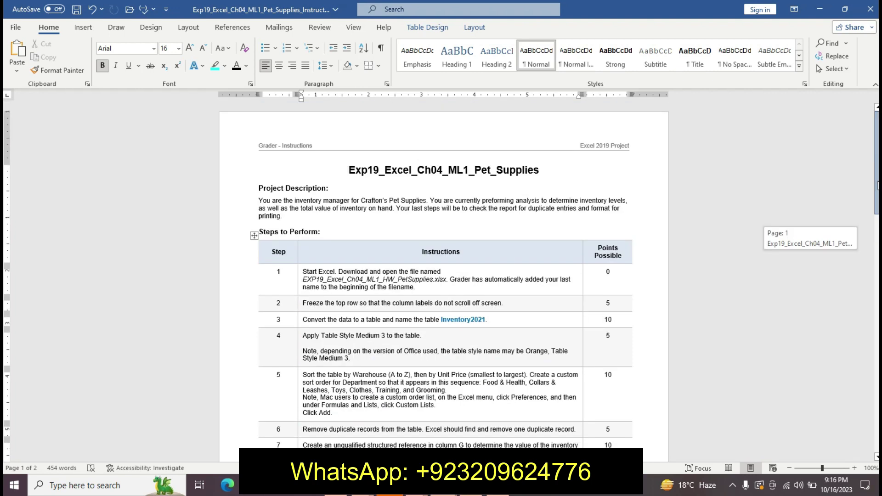
pyautogui.moveTo(876, 180); pyautogui.dragTo(874, 258)
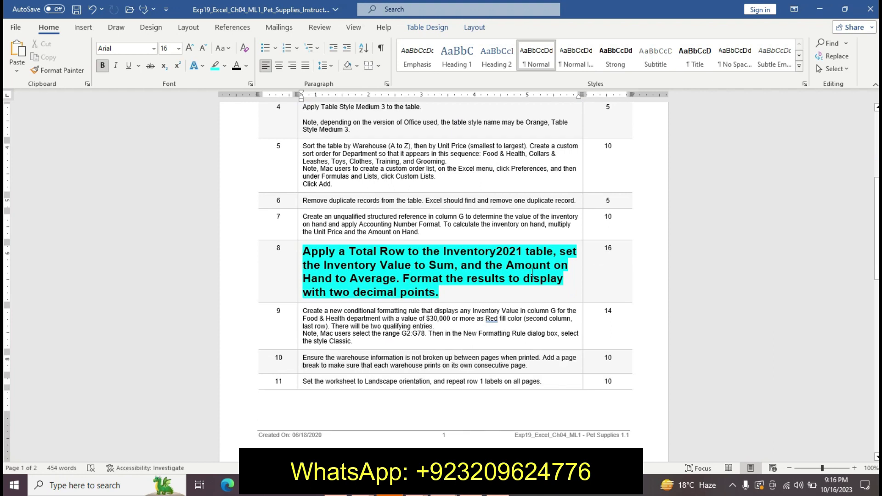
pyautogui.hotkey('ctrl', 'z')
pyautogui.hotkey('ctrl', 'z')
pyautogui.hotkey('ctrl', 'z')
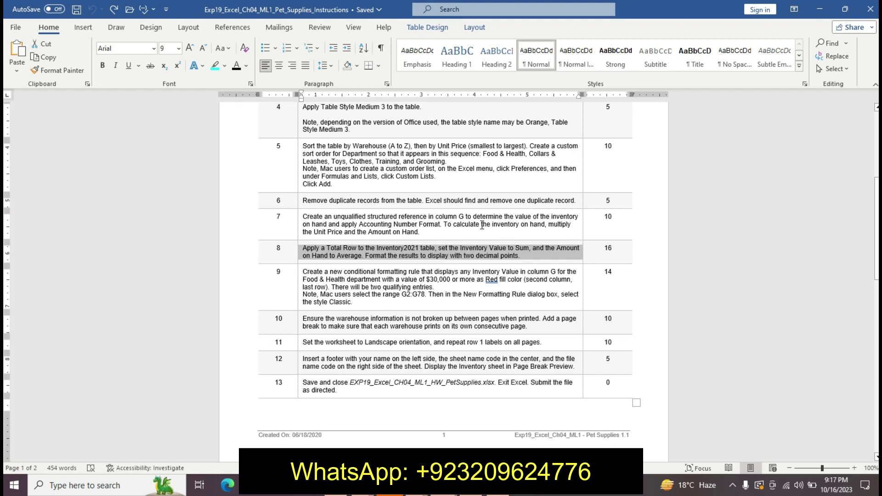
# Deselect step 8's text and go back to the Excel workbook's table.
pyautogui.click(696, 236)
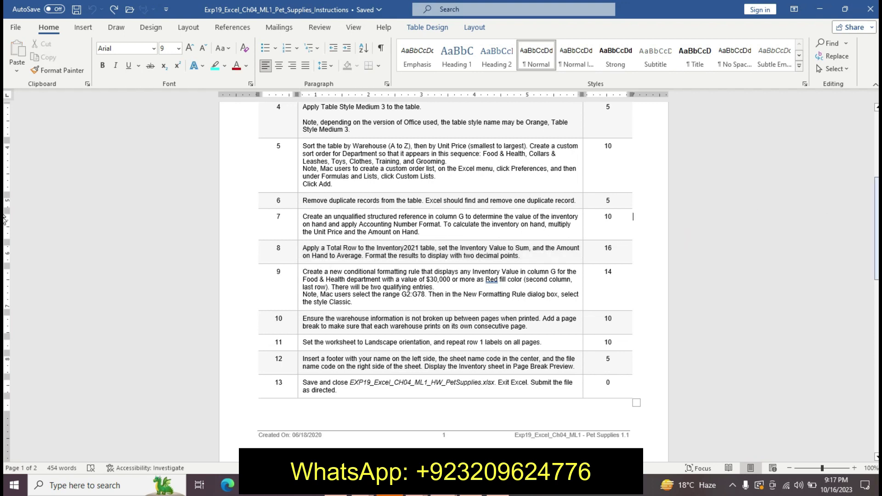
pyautogui.moveTo(875, 231); pyautogui.dragTo(875, 164)
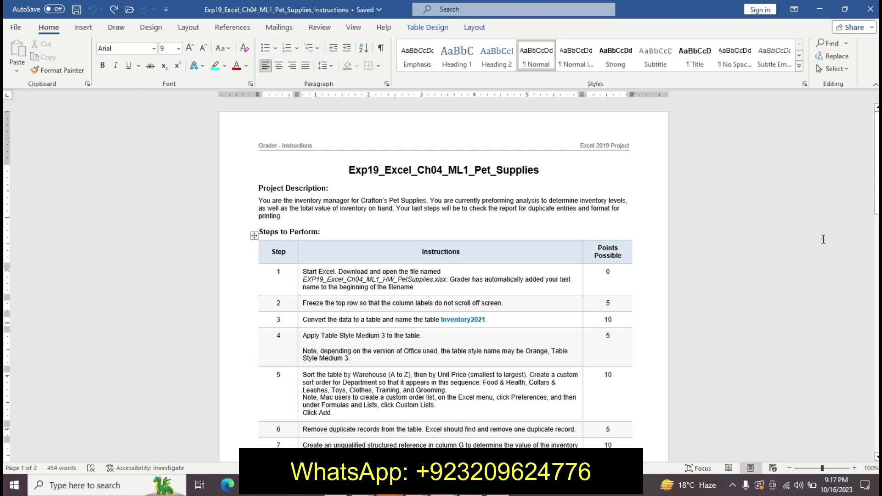
pyautogui.click(822, 238)
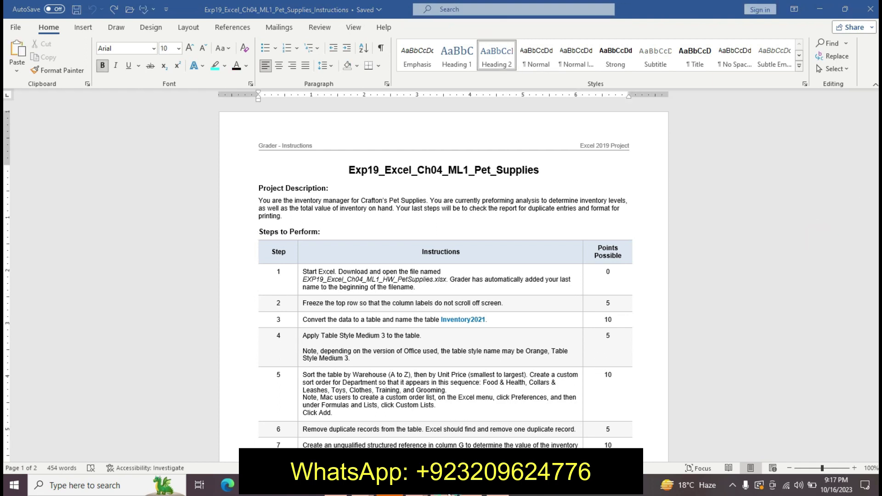
pyautogui.click(383, 429)
pyautogui.click(464, 330)
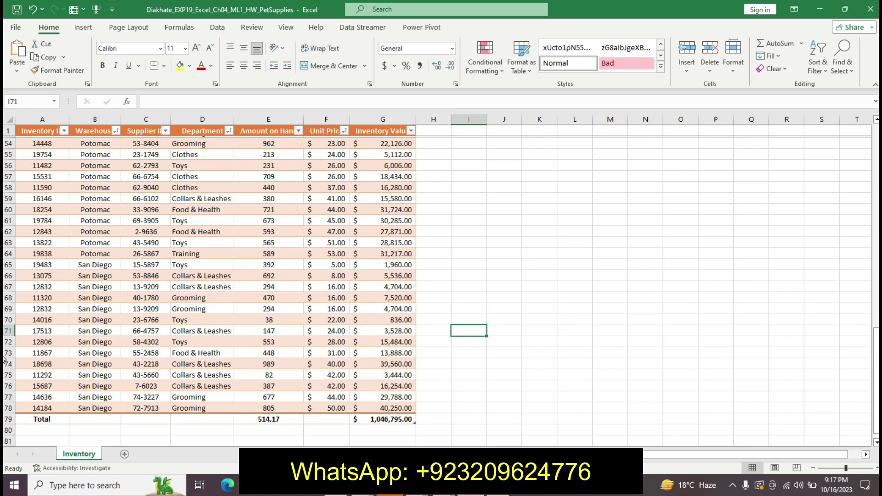
# Scroll to the top of the Excel sheet, then reopen the Pet Supplies Word instructions.
pyautogui.moveTo(875, 356); pyautogui.dragTo(875, 151)
pyautogui.click(725, 160)
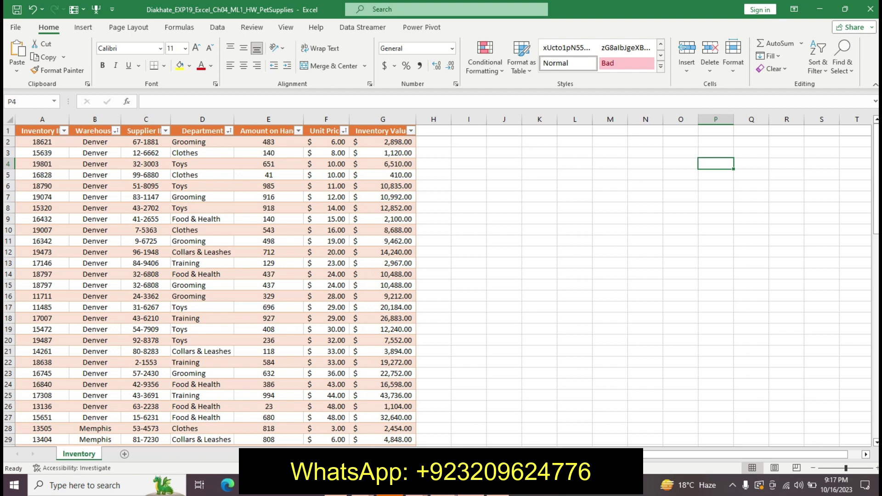
pyautogui.click(443, 485)
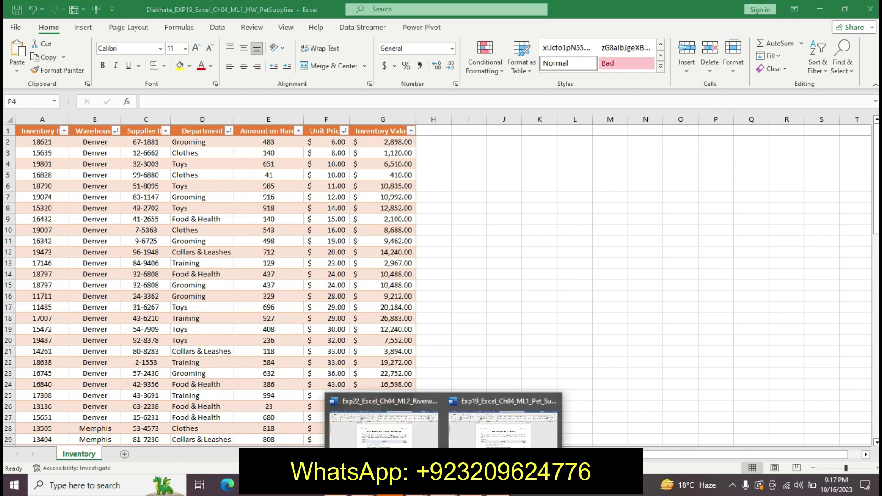
pyautogui.click(509, 430)
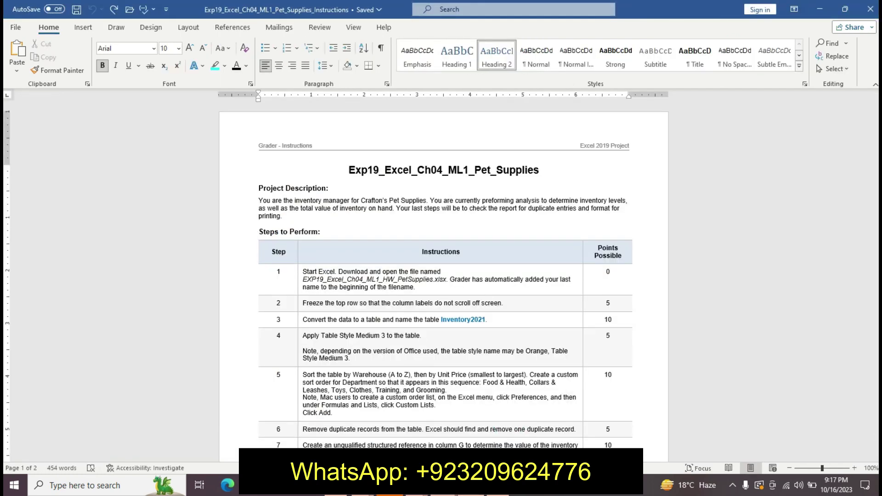